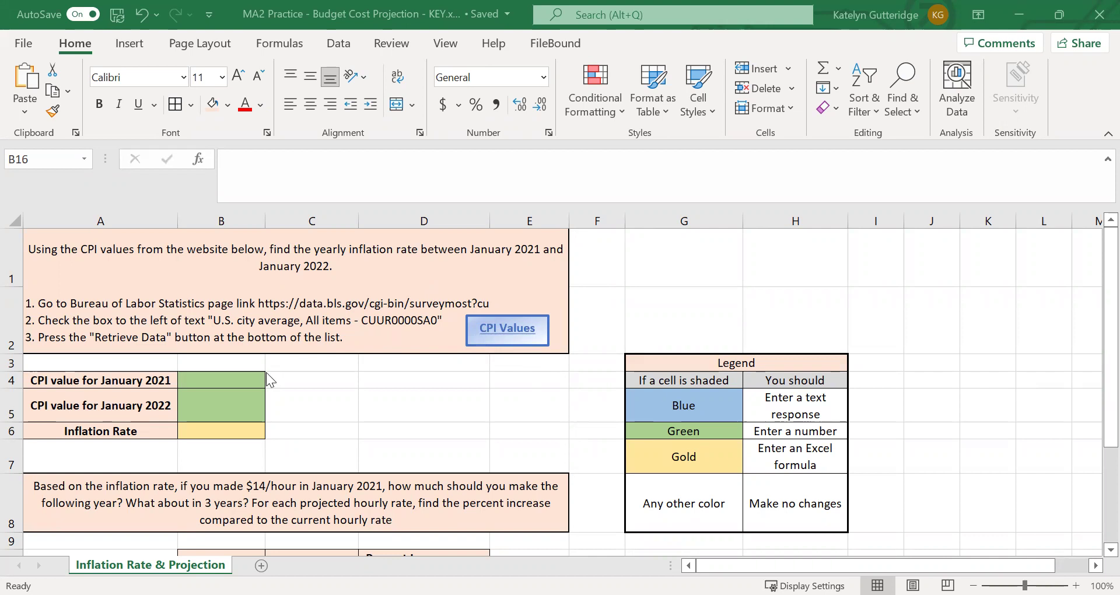
Enter the CPI values 261.582 for January 2021 in B4 and 281.148 for January 2022 in B5
{"action": "left_click", "coordinate": [237, 380]}
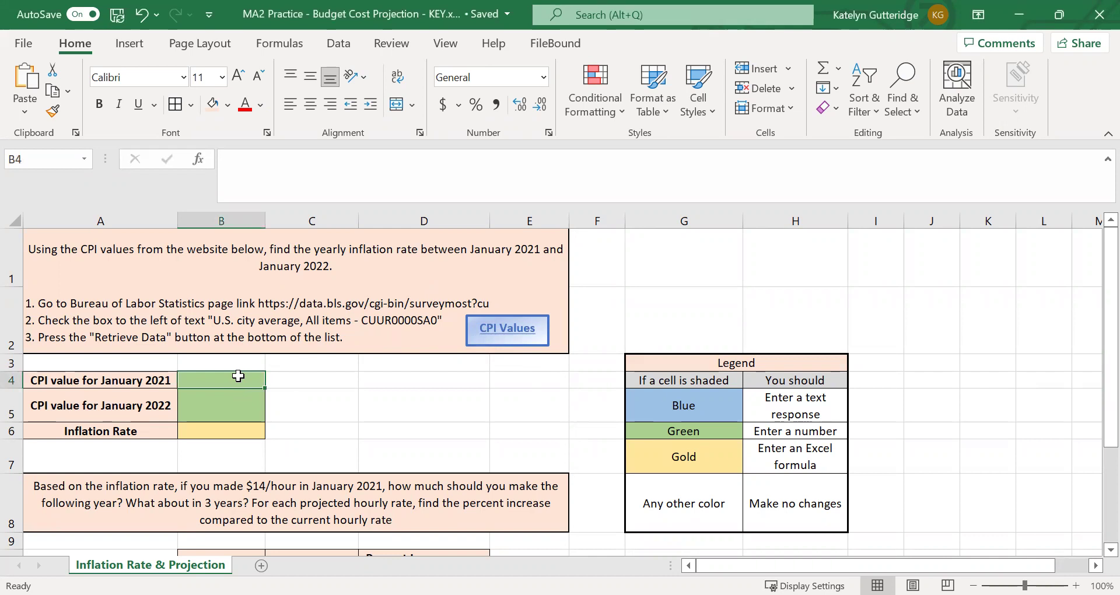
{"action": "type", "text": "261.582"}
{"action": "key", "text": "Return"}
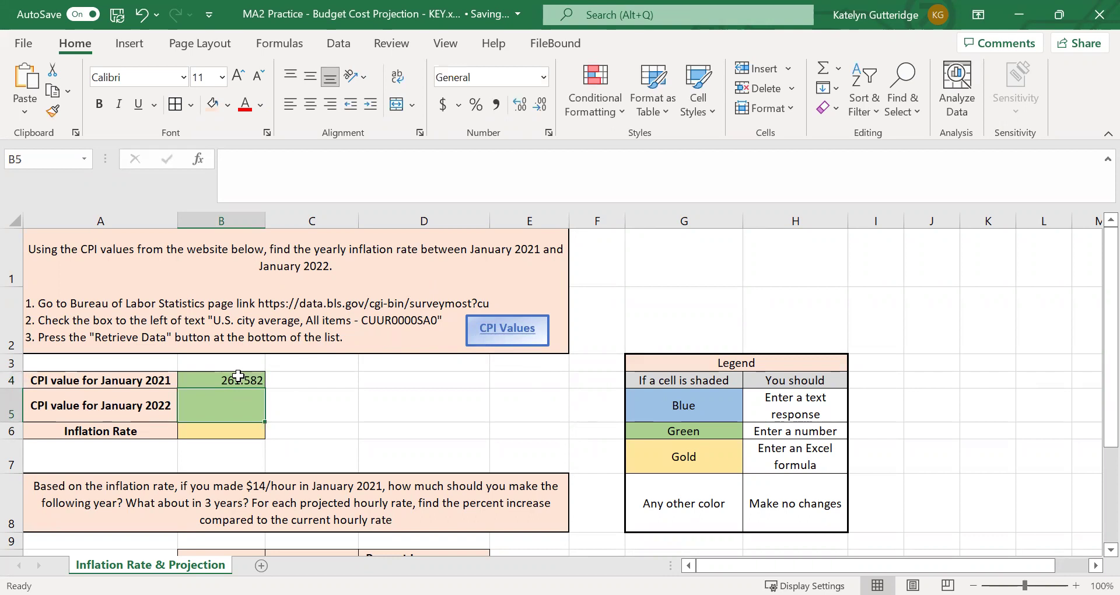
{"action": "type", "text": "281"}
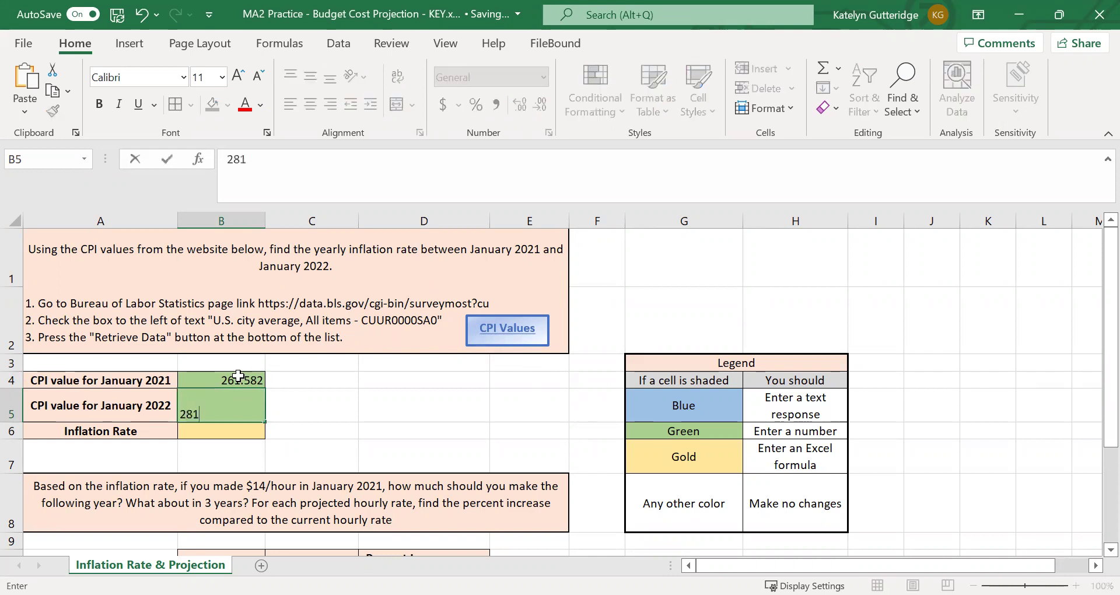
{"action": "type", "text": ".148"}
{"action": "key", "text": "Return"}
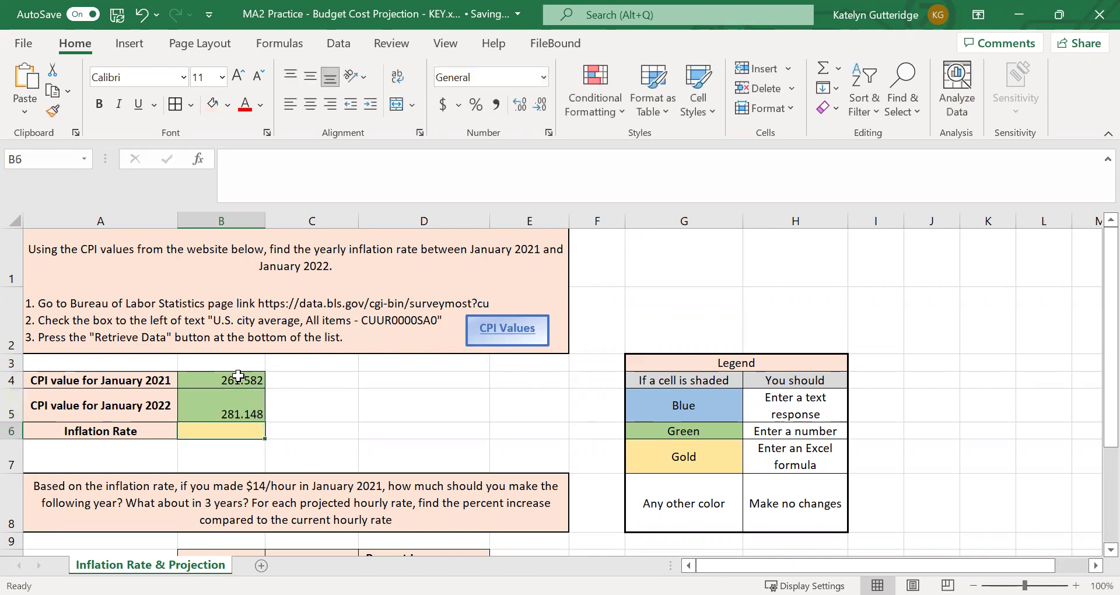
Add the reference note "IR = (newer CPI - older CPI)/older CPI" in C6, beside the inflation rate cell
{"action": "left_click", "coordinate": [342, 395]}
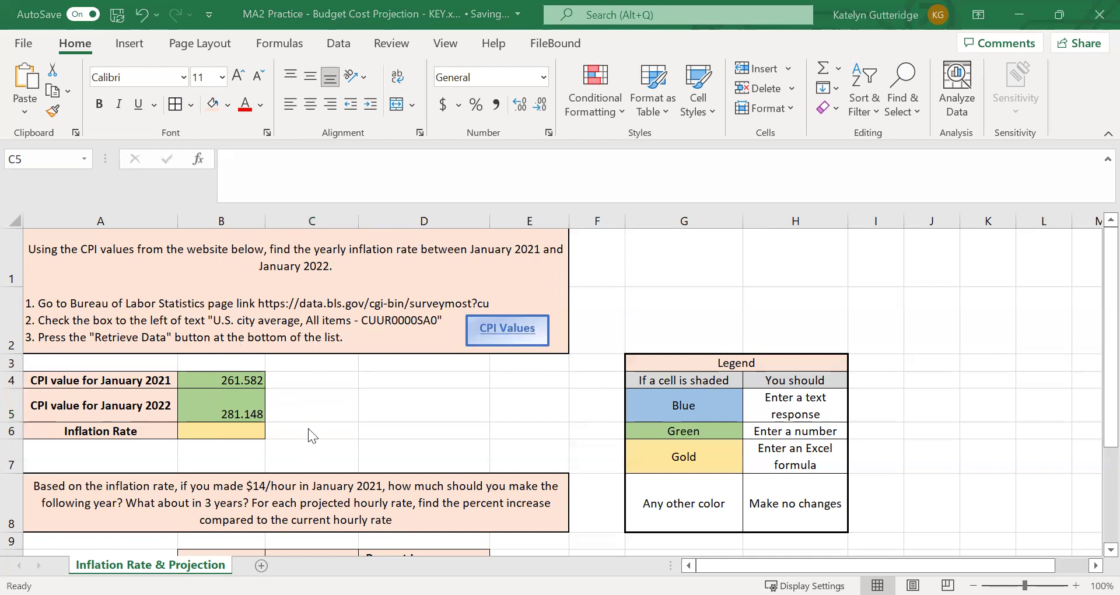
{"action": "key", "text": "F2"}
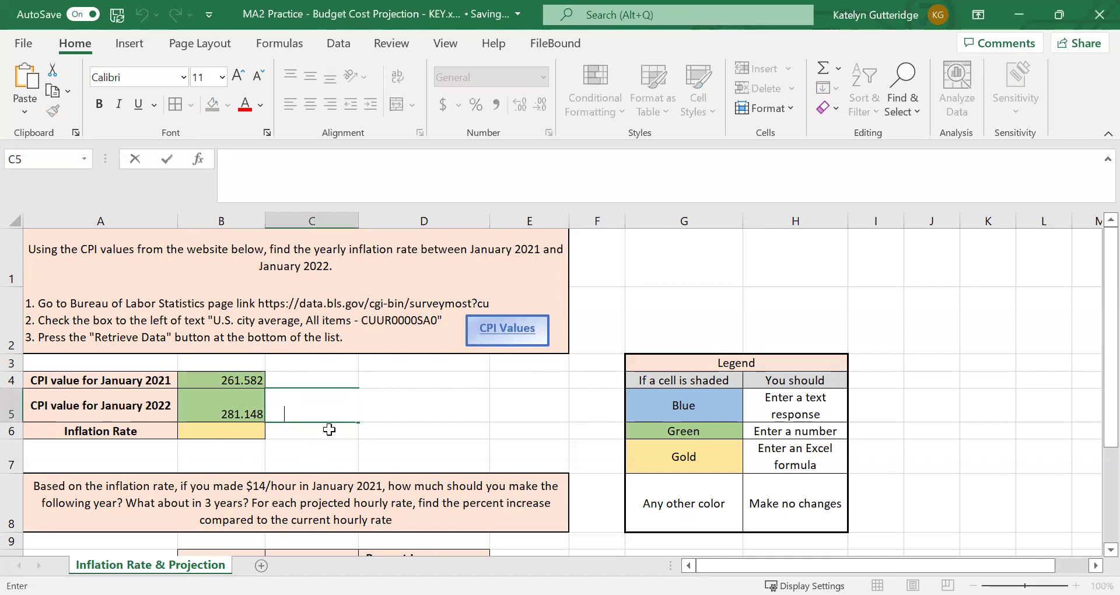
{"action": "key", "text": "Escape"}
{"action": "type", "text": "IR = (newer CPI - older CPI)/older CPI"}
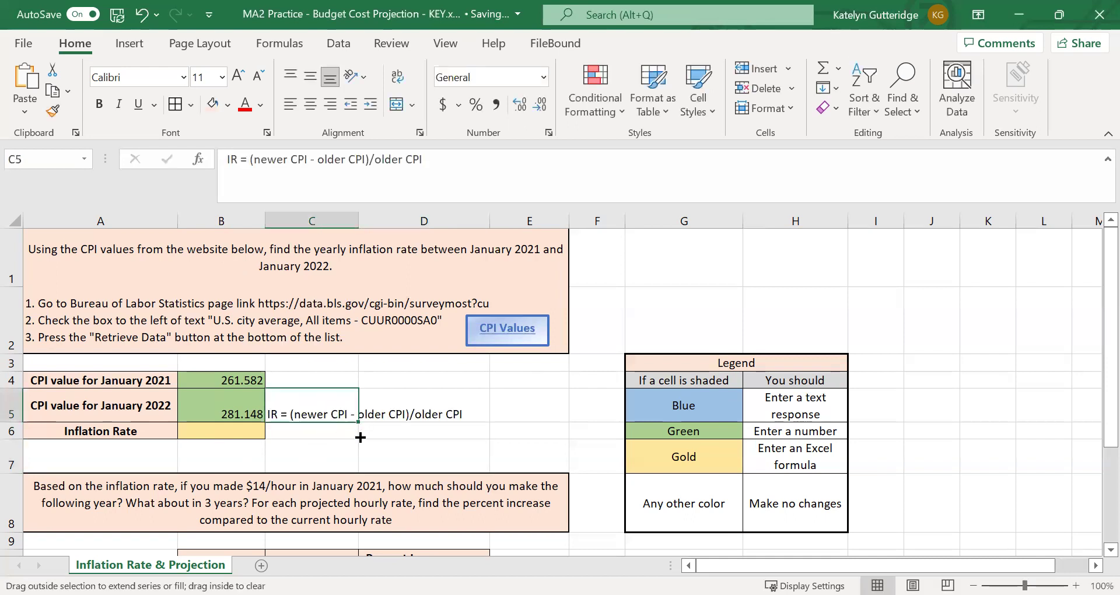
{"action": "key", "text": "ctrl+z"}
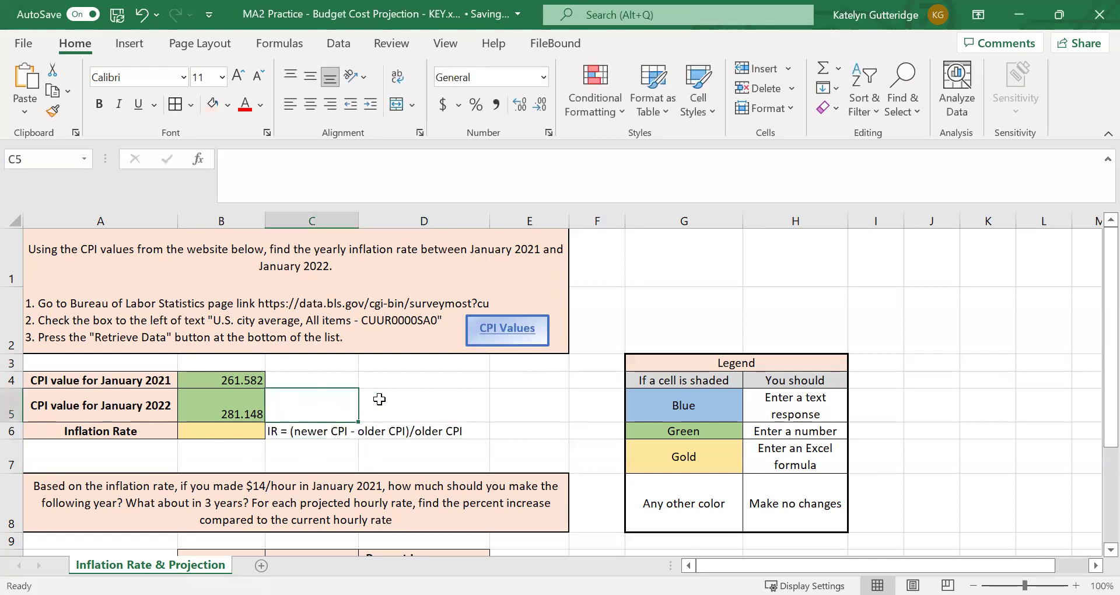
{"action": "left_click", "coordinate": [379, 399]}
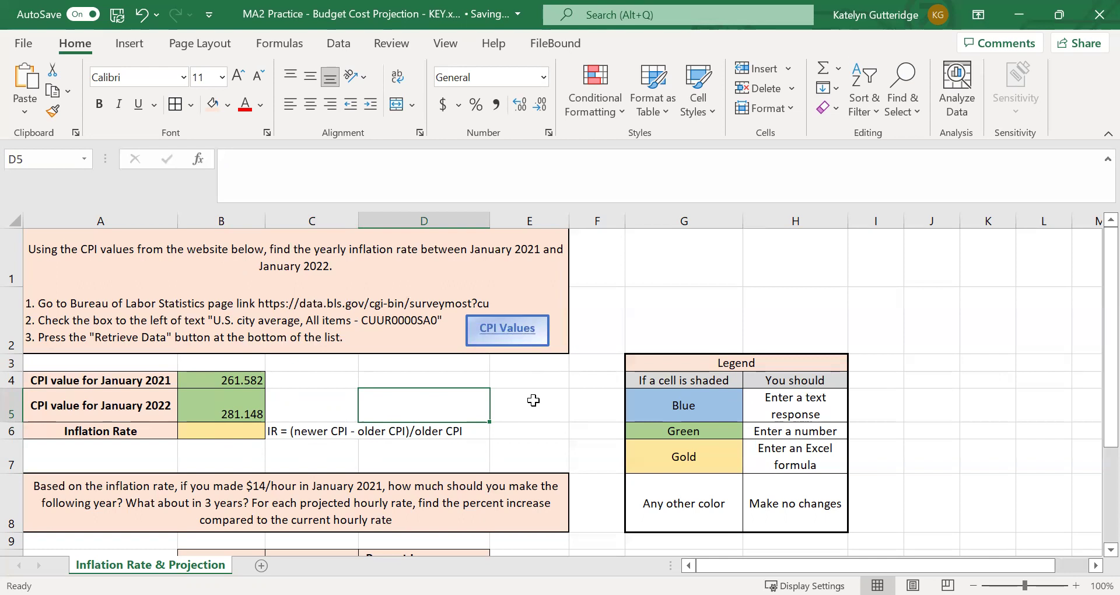
Calculate the inflation rate in B6 with the formula =(B5-B4)/B4
{"action": "left_click", "coordinate": [225, 430]}
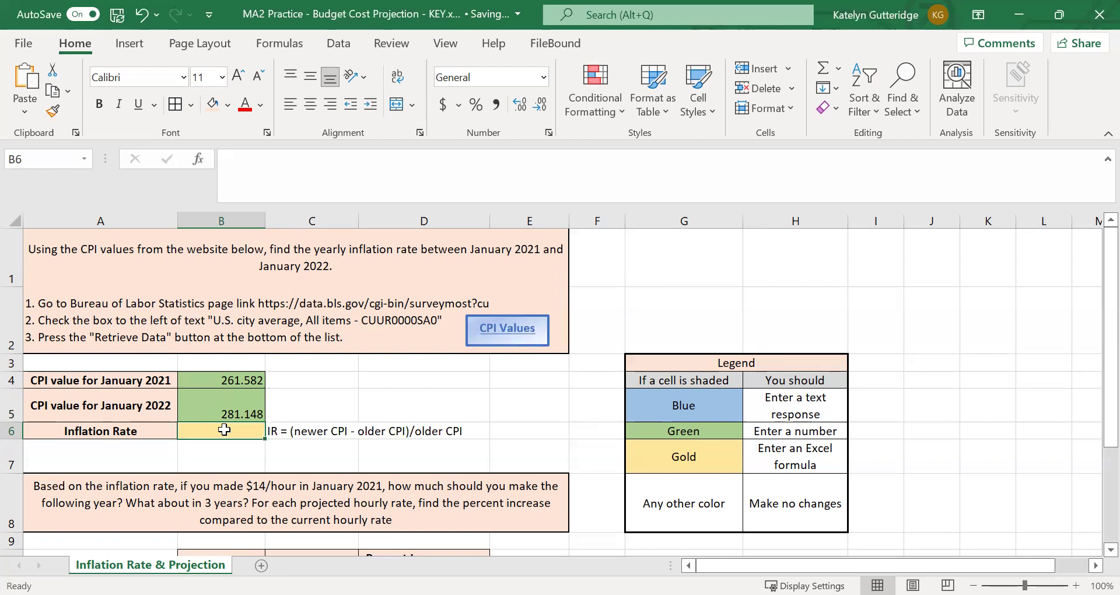
{"action": "type", "text": "="}
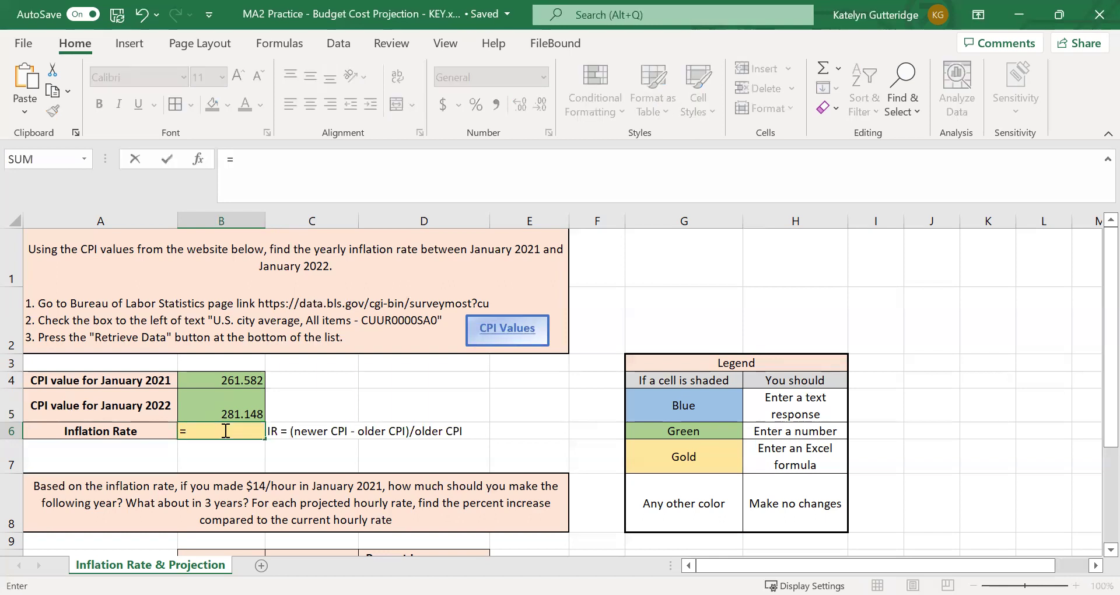
{"action": "type", "text": "("}
{"action": "left_click", "coordinate": [225, 399]}
{"action": "type", "text": "-"}
{"action": "left_click", "coordinate": [210, 382]}
{"action": "type", "text": ")/"}
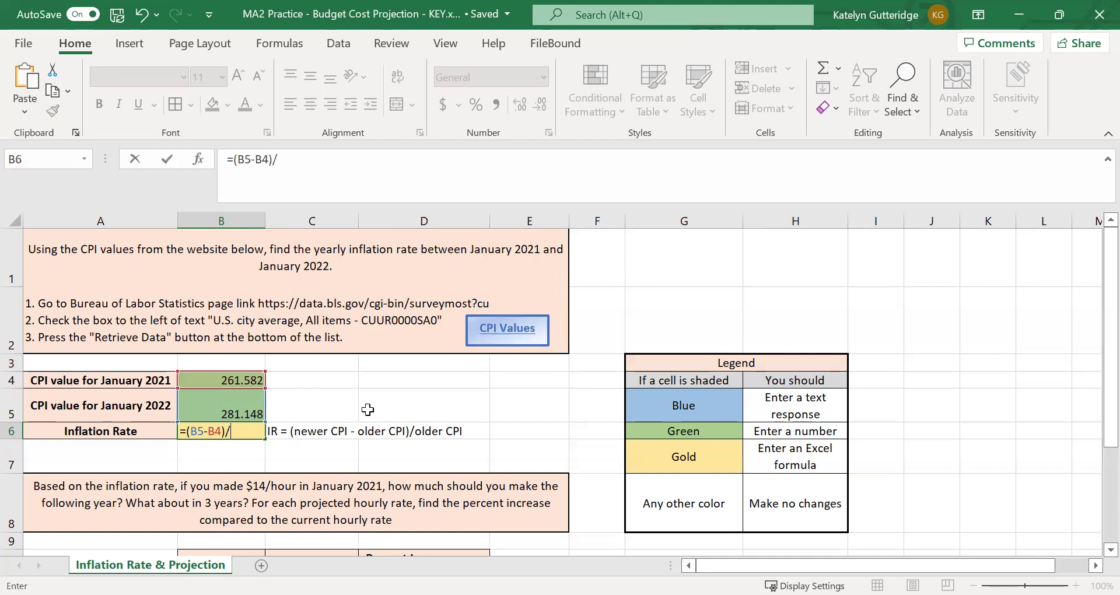
{"action": "left_click", "coordinate": [233, 382]}
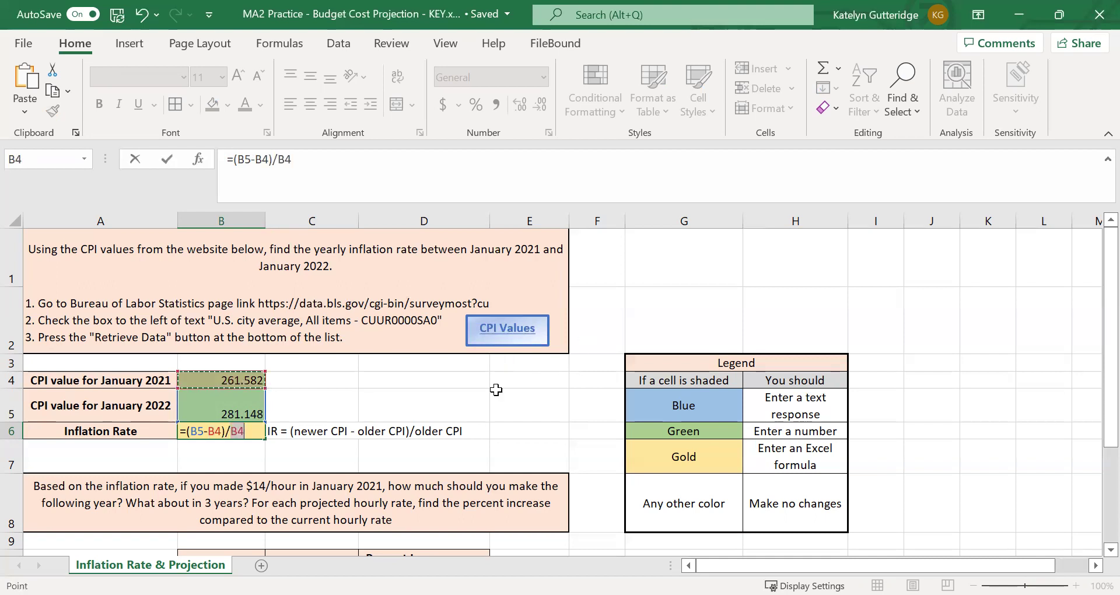
{"action": "key", "text": "Return"}
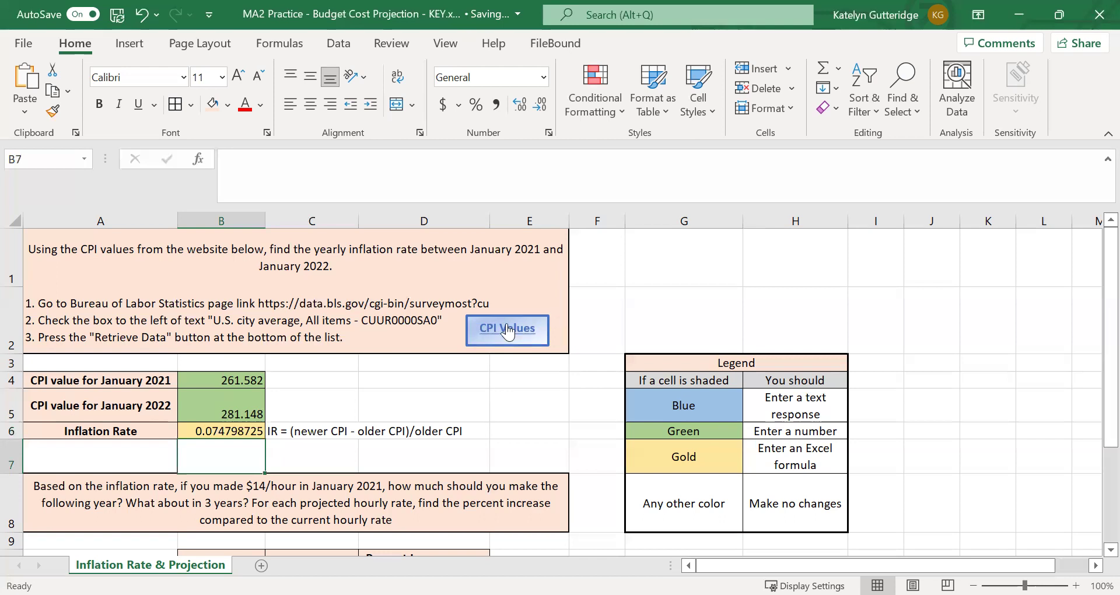
Format the inflation rate in B6 as Percentage
{"action": "left_click", "coordinate": [229, 433]}
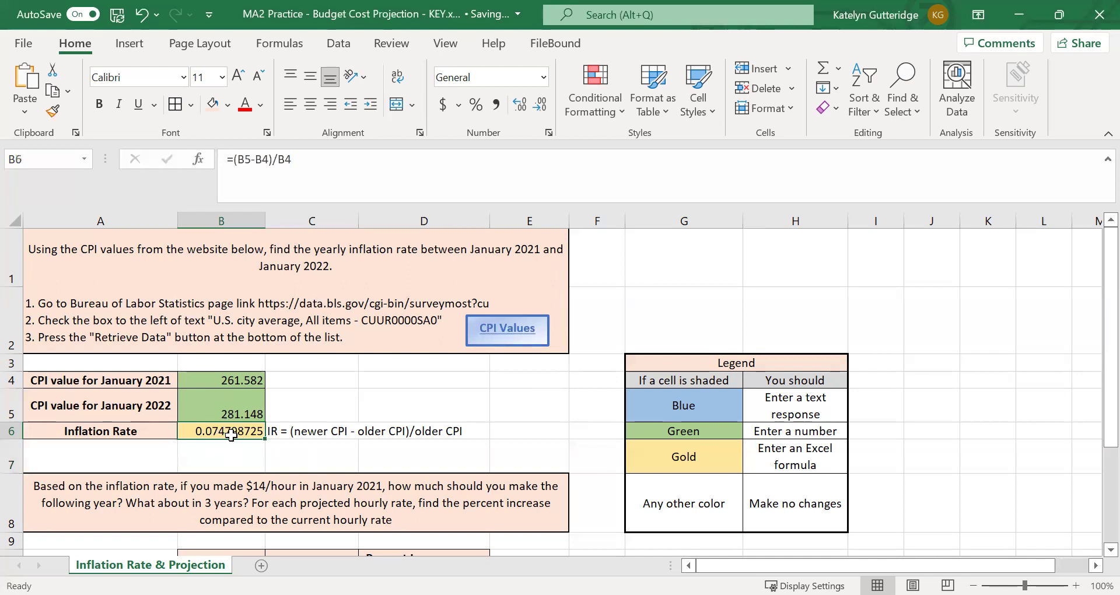
{"action": "left_click", "coordinate": [545, 77]}
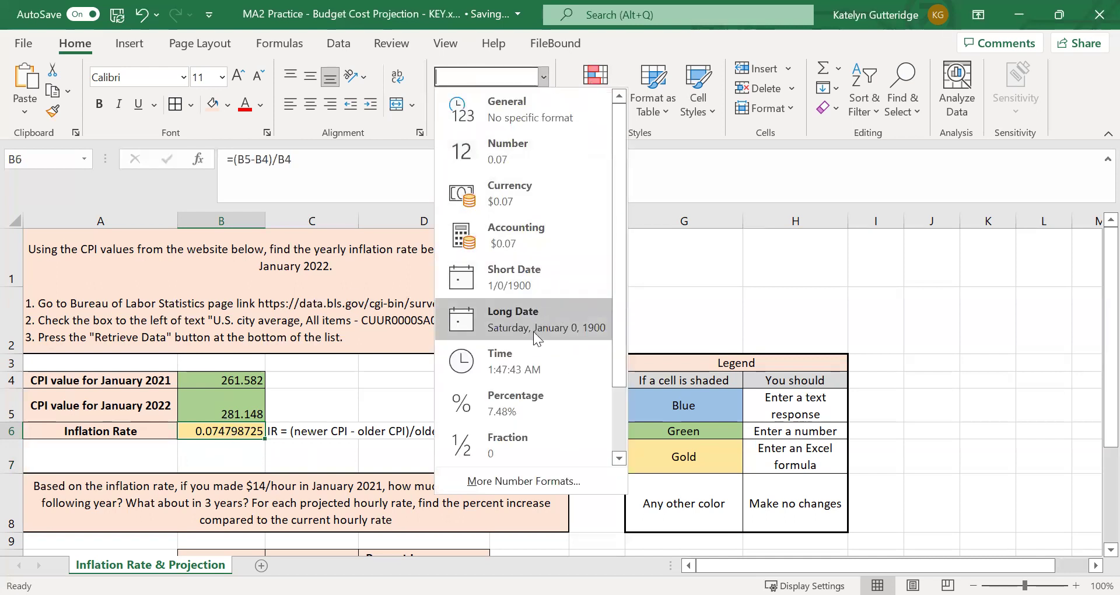
{"action": "left_click", "coordinate": [524, 403]}
{"action": "left_click", "coordinate": [354, 386]}
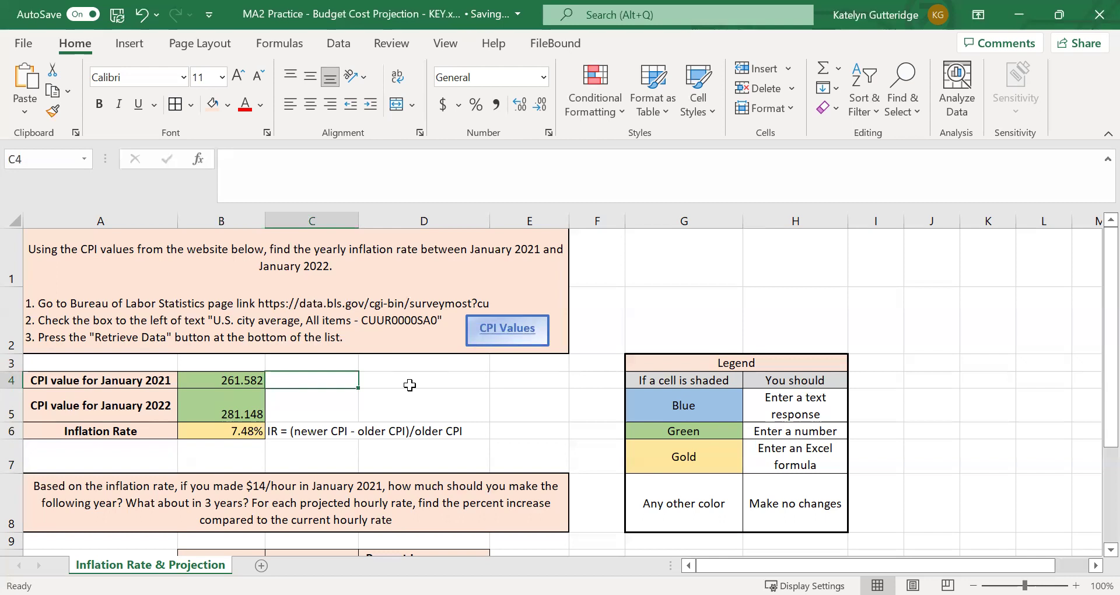
{"action": "left_click", "coordinate": [498, 402]}
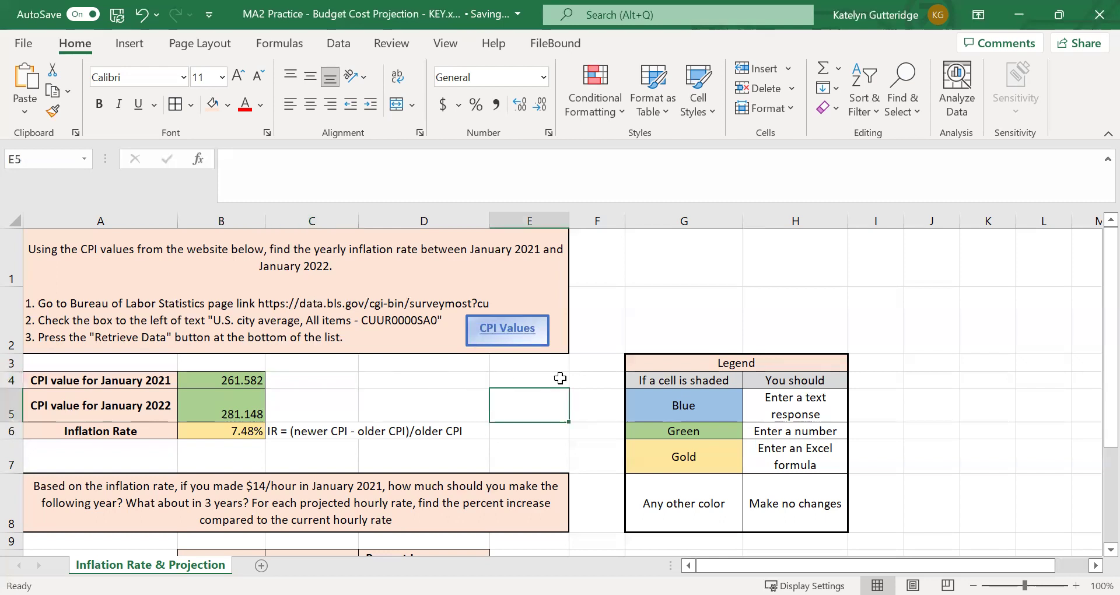
Enter $14.00 as the current hourly rate in C11
{"action": "scroll", "coordinate": [570, 409], "scroll_direction": "down", "scroll_amount": 1}
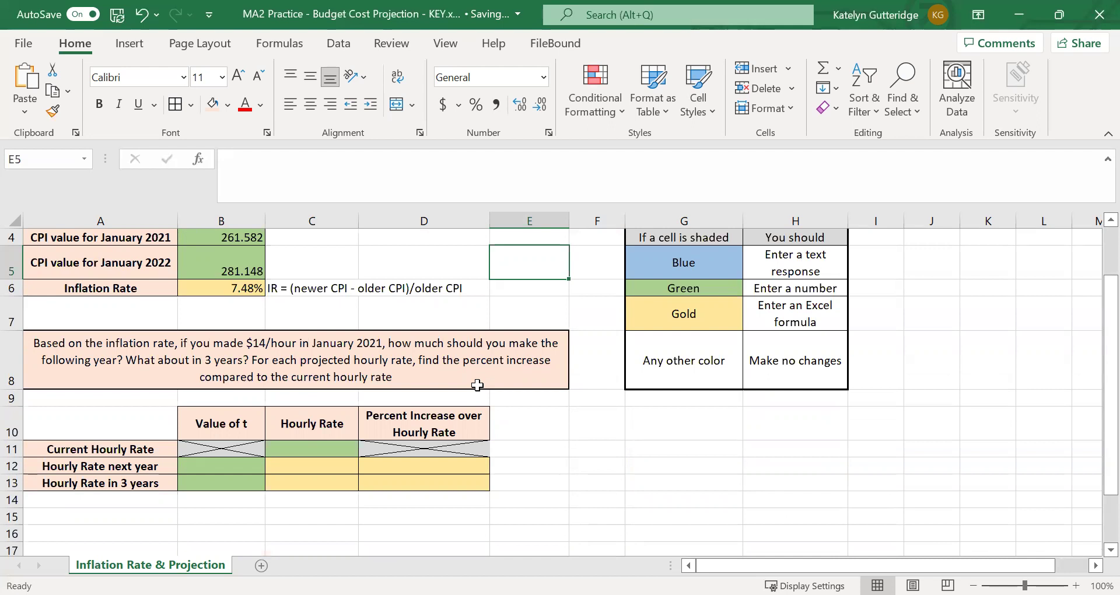
{"action": "left_click", "coordinate": [325, 448]}
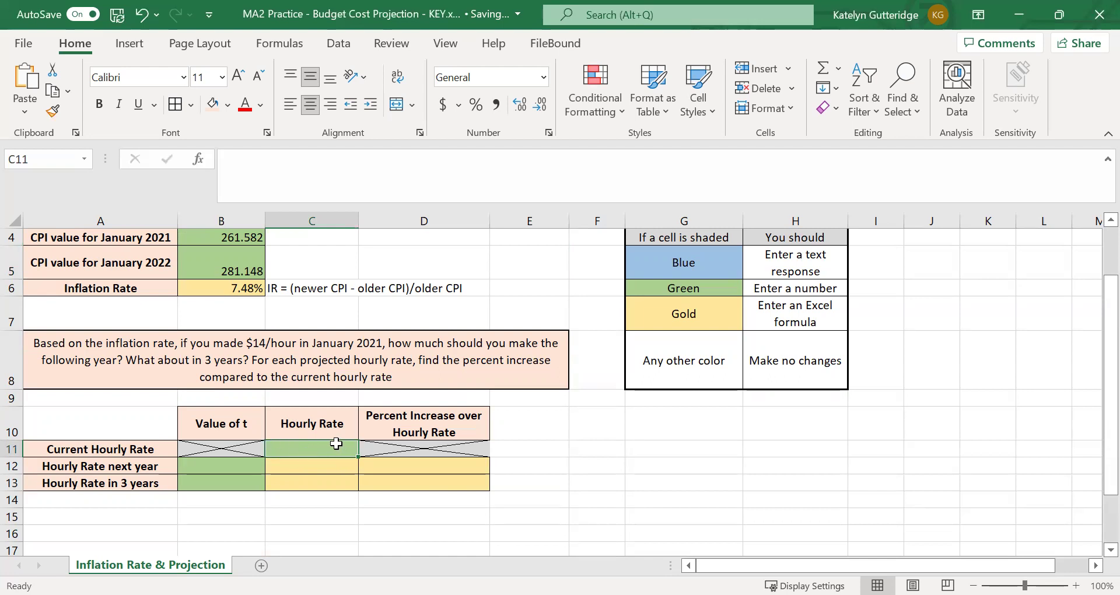
{"action": "type", "text": "$"}
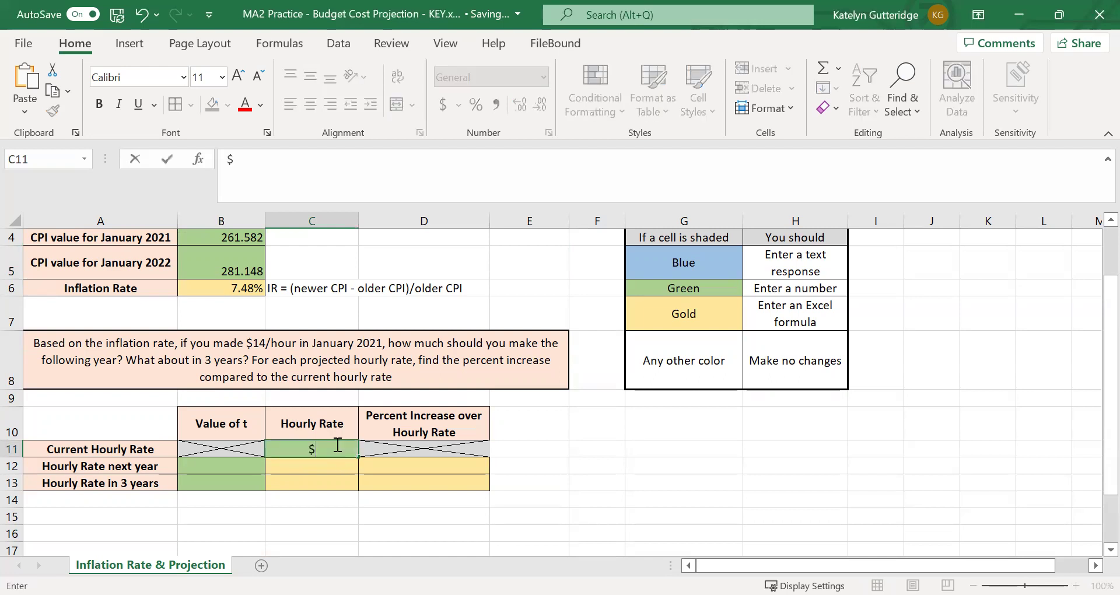
{"action": "type", "text": "14.00"}
{"action": "key", "text": "Return"}
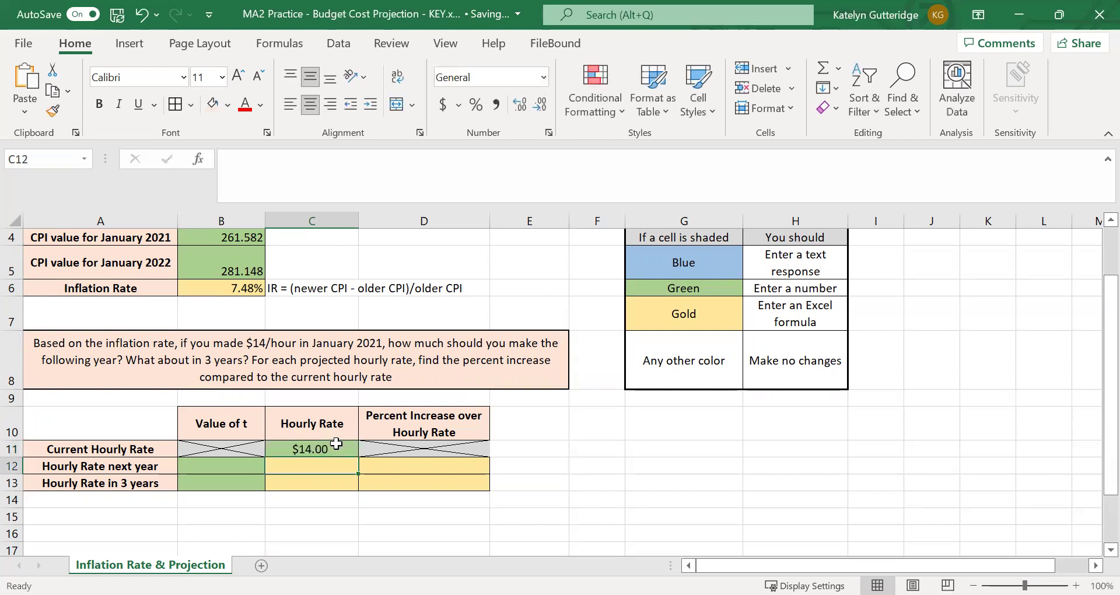
Enter the values of t: 1 for next year in B12 and 3 for three years in B13
{"action": "left_click", "coordinate": [218, 465]}
{"action": "type", "text": "1"}
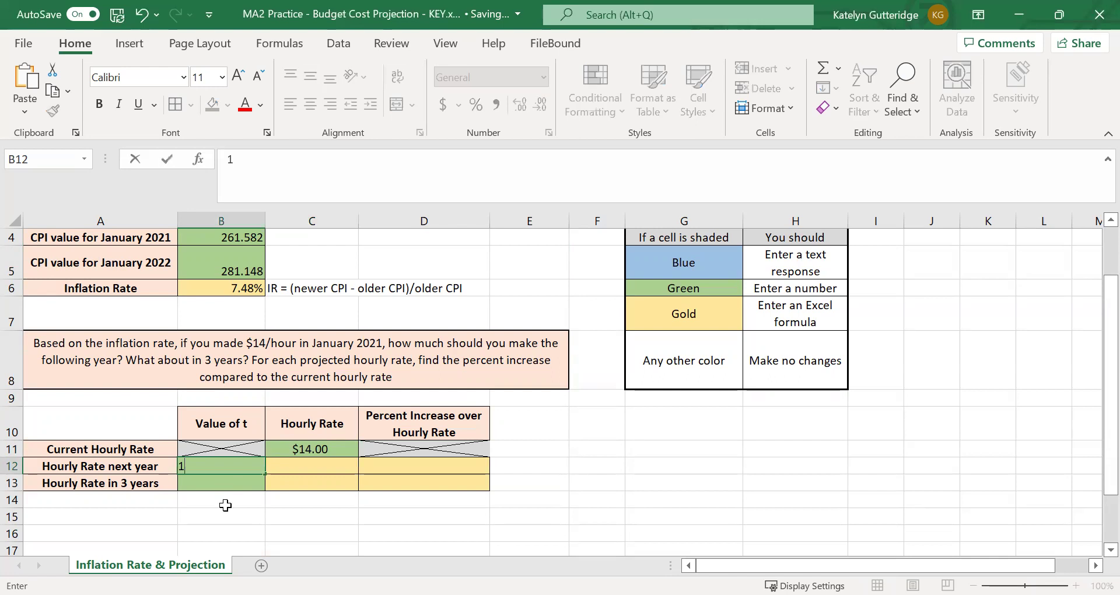
{"action": "key", "text": "Return"}
{"action": "type", "text": "3"}
{"action": "key", "text": "Return"}
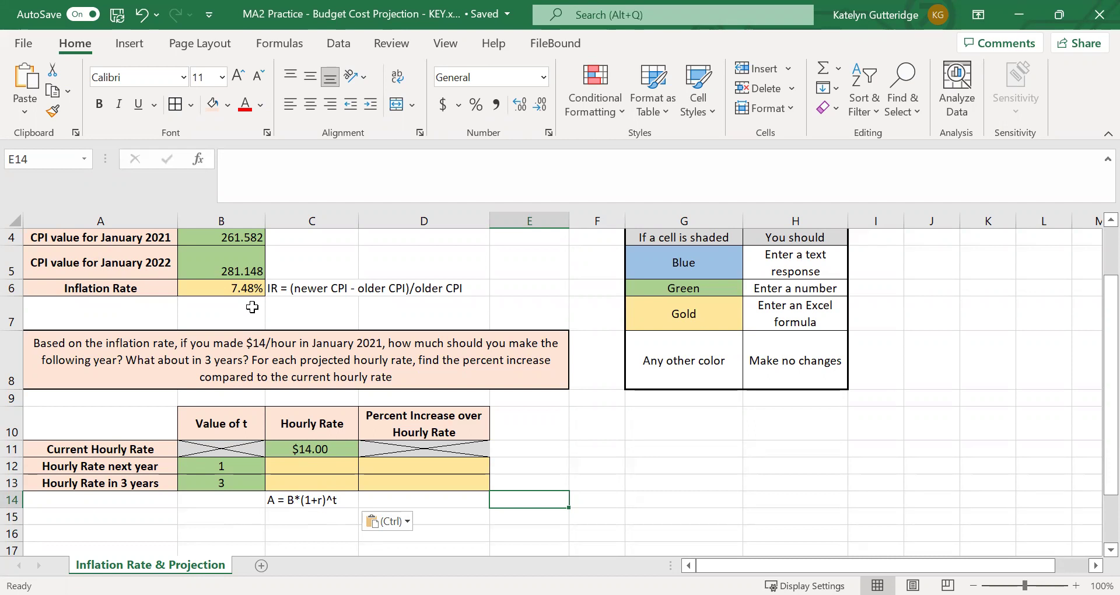
Calculate next year's hourly rate in C12 with the formula =C11*(1+B6)^B12
{"action": "left_click", "coordinate": [341, 466]}
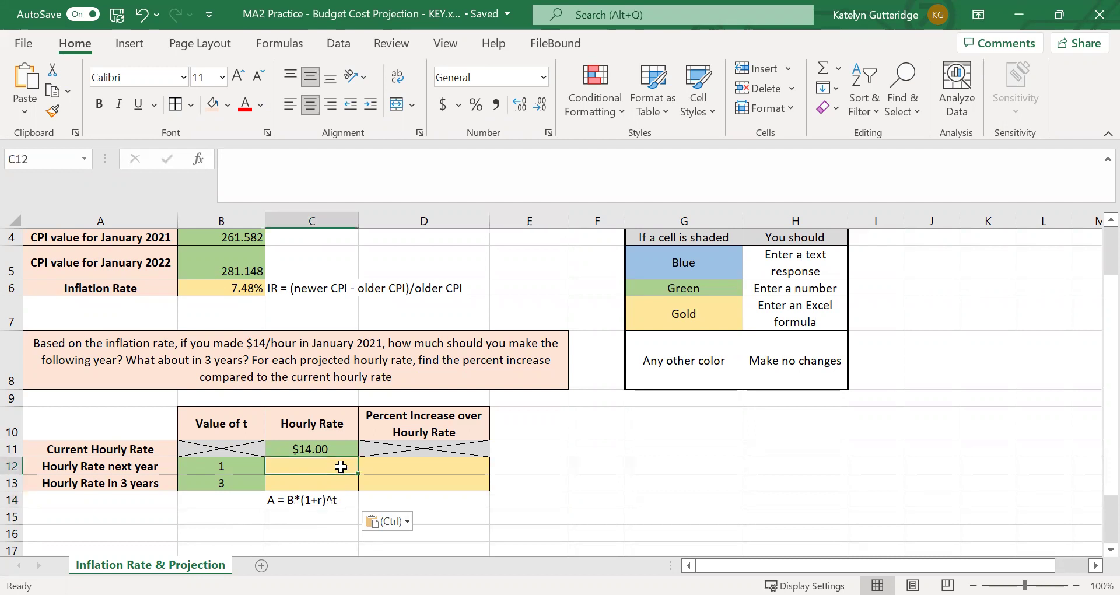
{"action": "type", "text": "="}
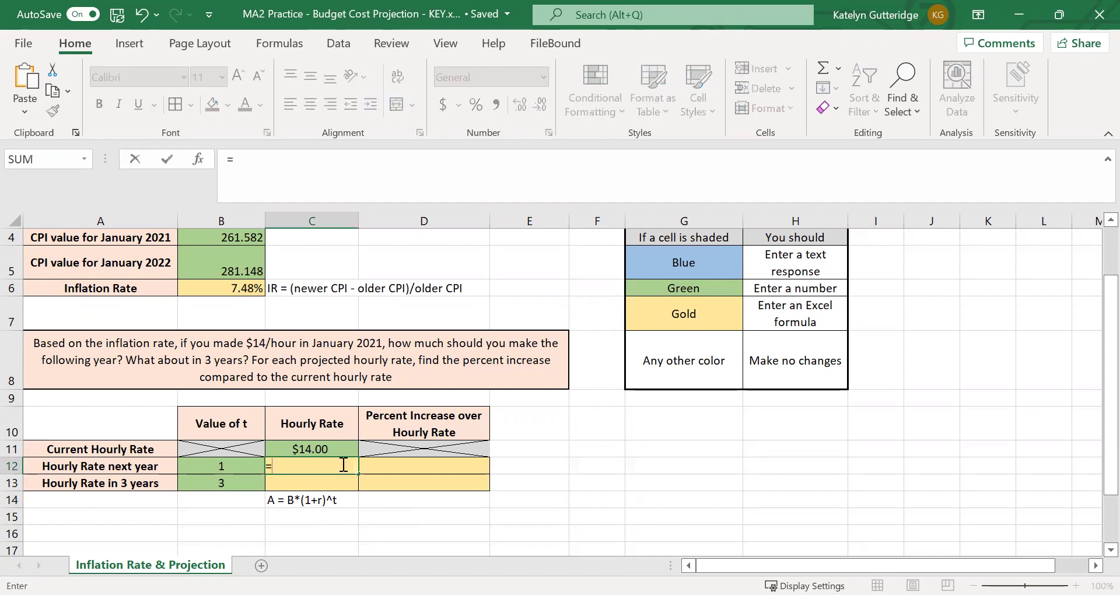
{"action": "left_click", "coordinate": [333, 448]}
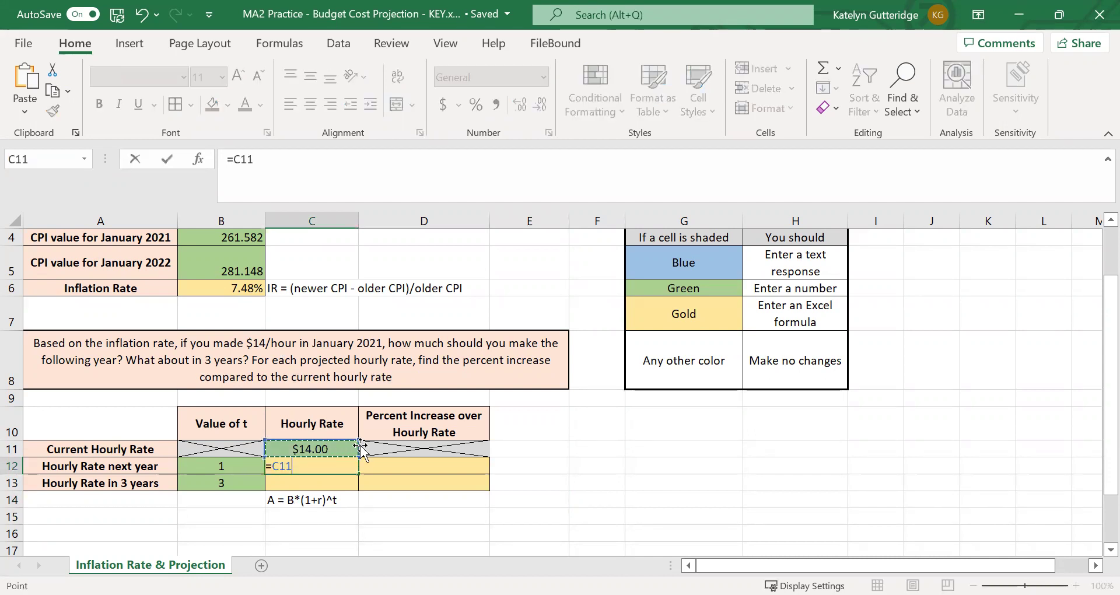
{"action": "type", "text": "*"}
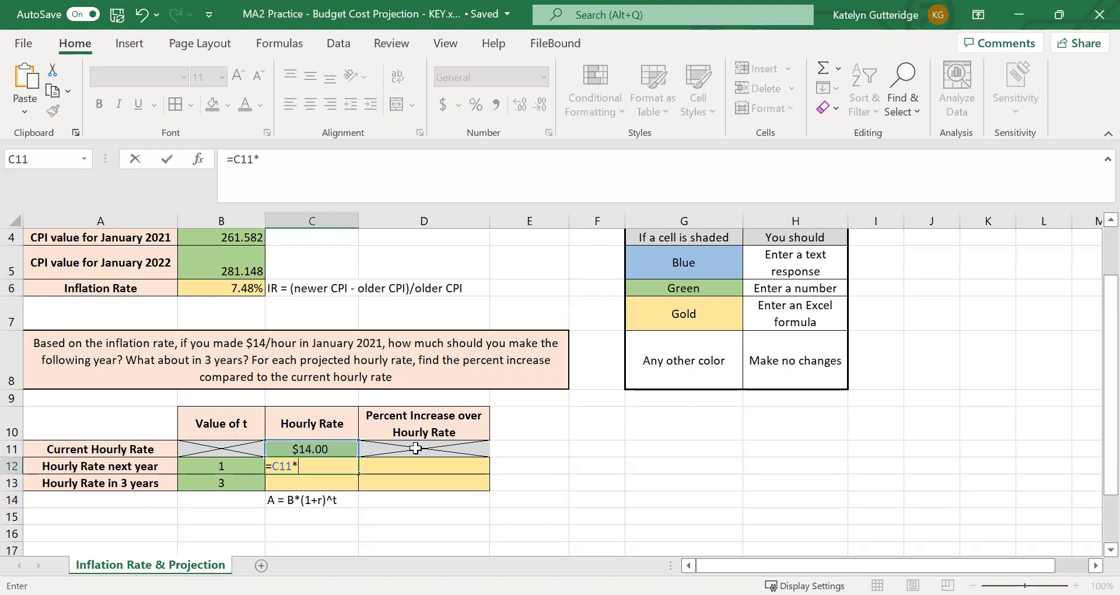
{"action": "type", "text": "(1+"}
{"action": "left_click", "coordinate": [209, 288]}
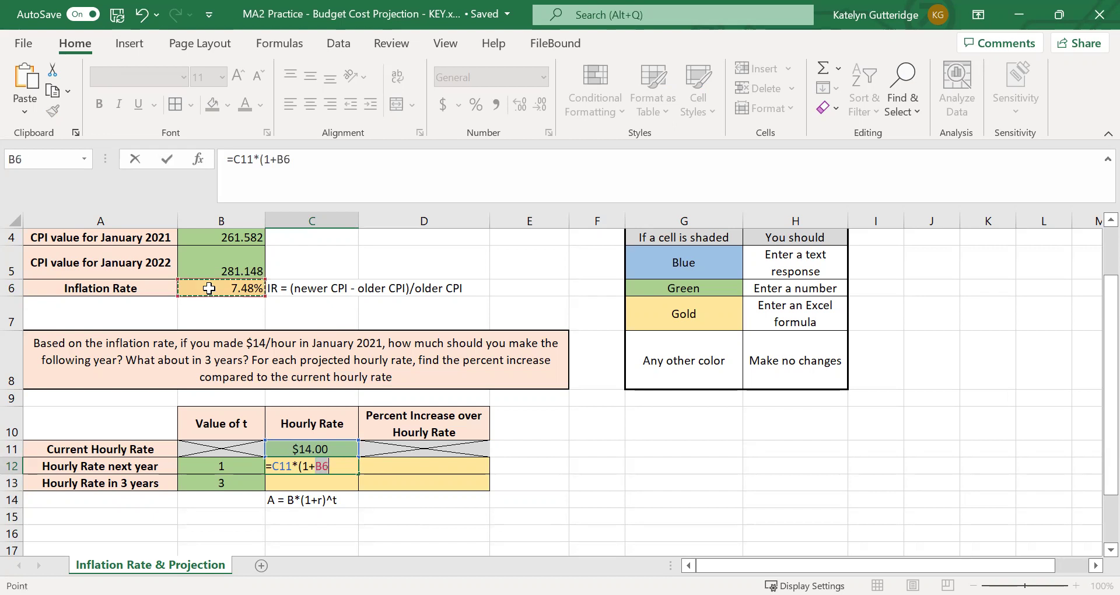
{"action": "type", "text": ")"}
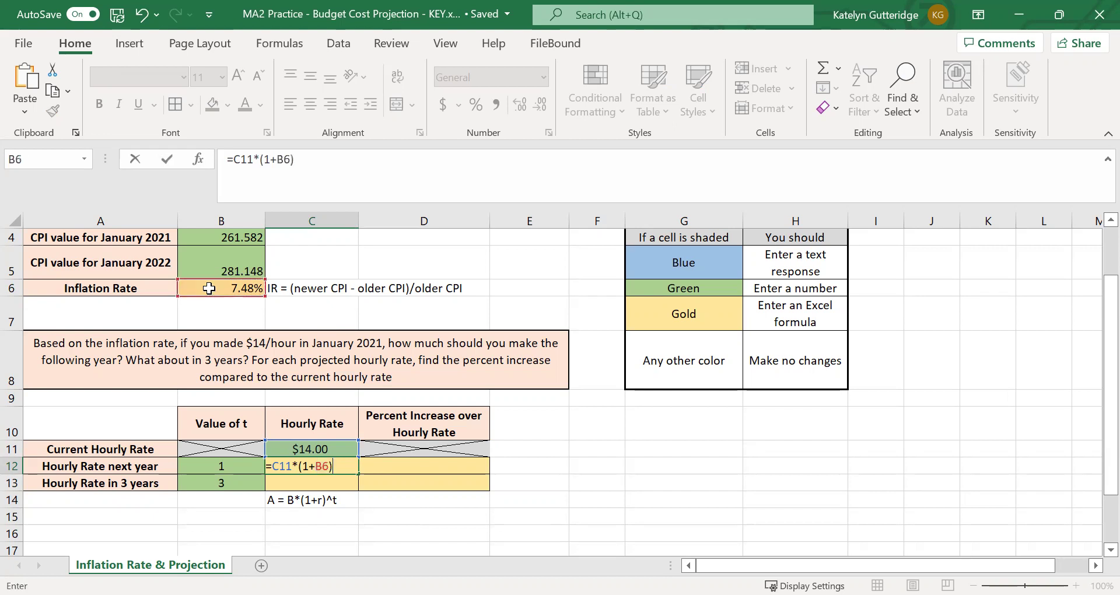
{"action": "type", "text": "^"}
{"action": "left_click", "coordinate": [235, 466]}
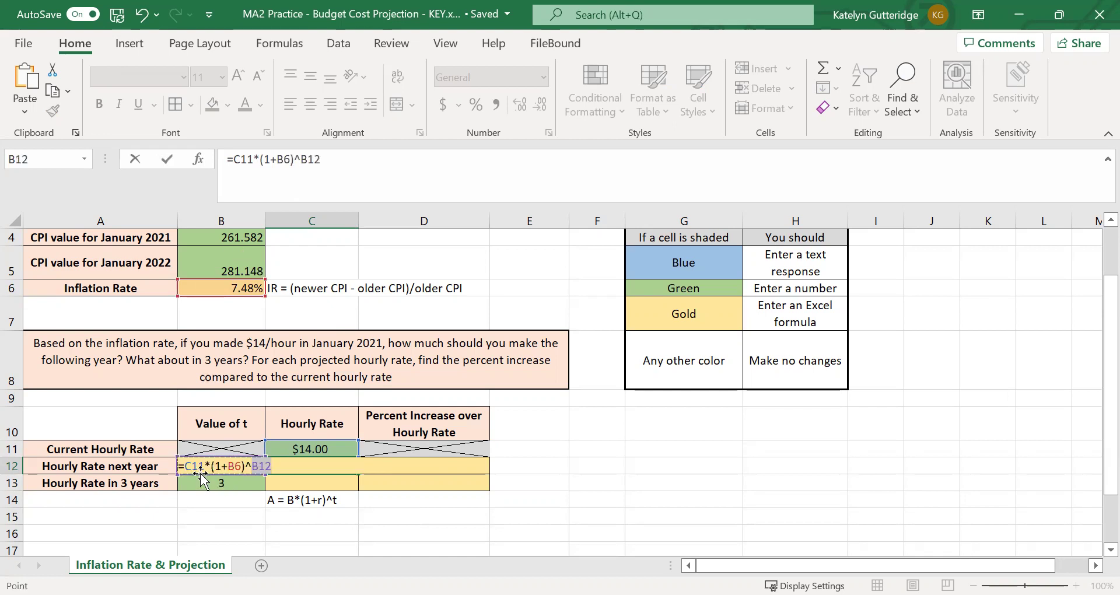
{"action": "key", "text": "Return"}
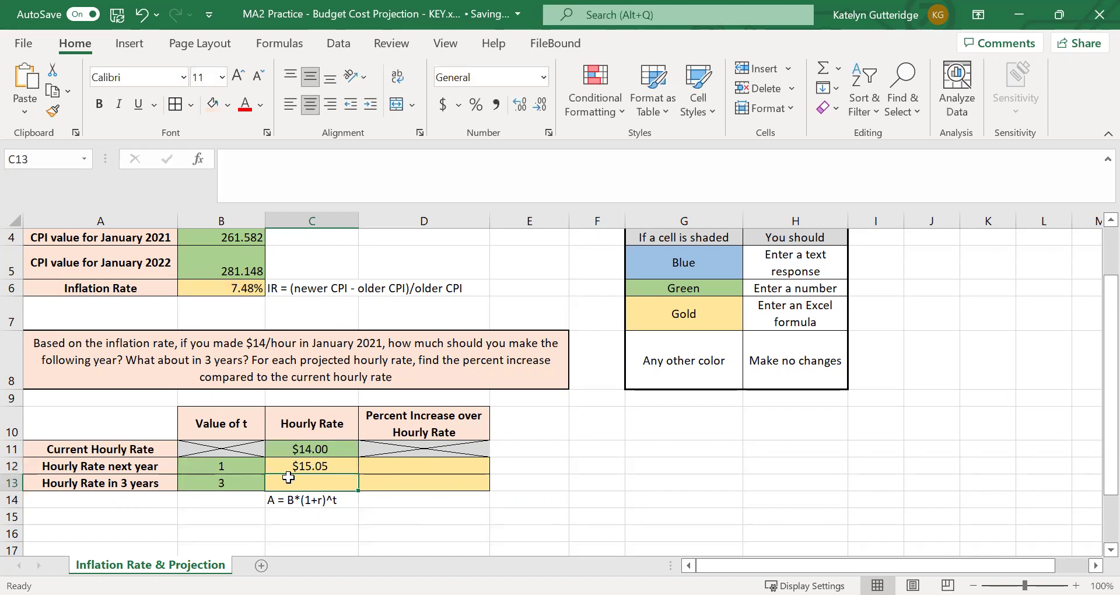
Calculate the hourly rate in three years in C13 with the formula =C11*(1+B6)^B13
{"action": "type", "text": "="}
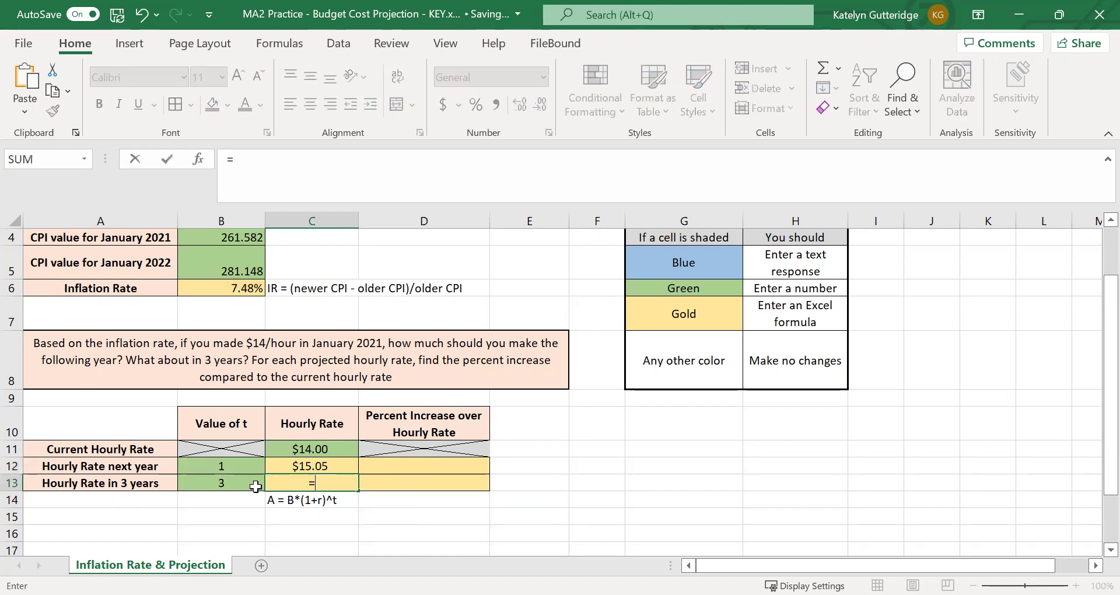
{"action": "left_click", "coordinate": [303, 446]}
{"action": "type", "text": "*"}
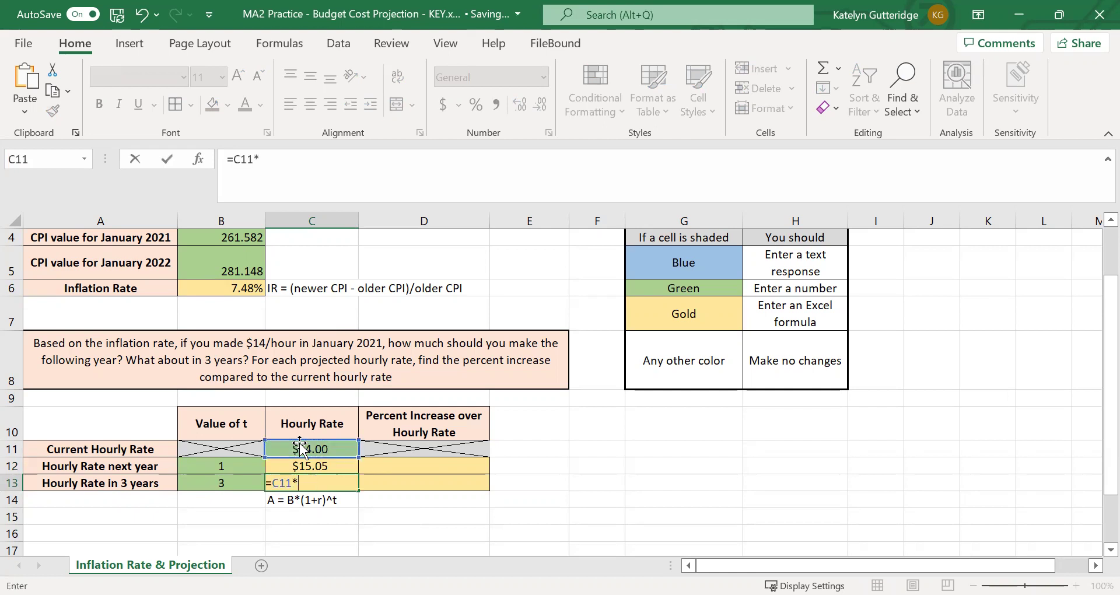
{"action": "type", "text": "(1+"}
{"action": "left_click", "coordinate": [247, 286]}
{"action": "type", "text": ")"}
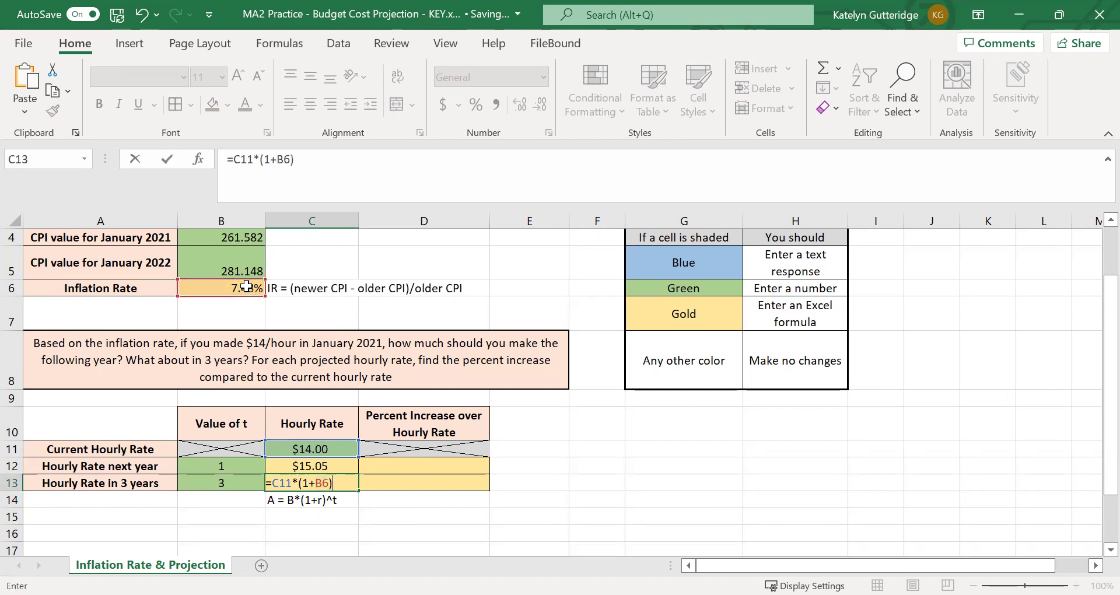
{"action": "type", "text": "^"}
{"action": "left_click", "coordinate": [210, 483]}
{"action": "key", "text": "Return"}
{"action": "left_click", "coordinate": [434, 518]}
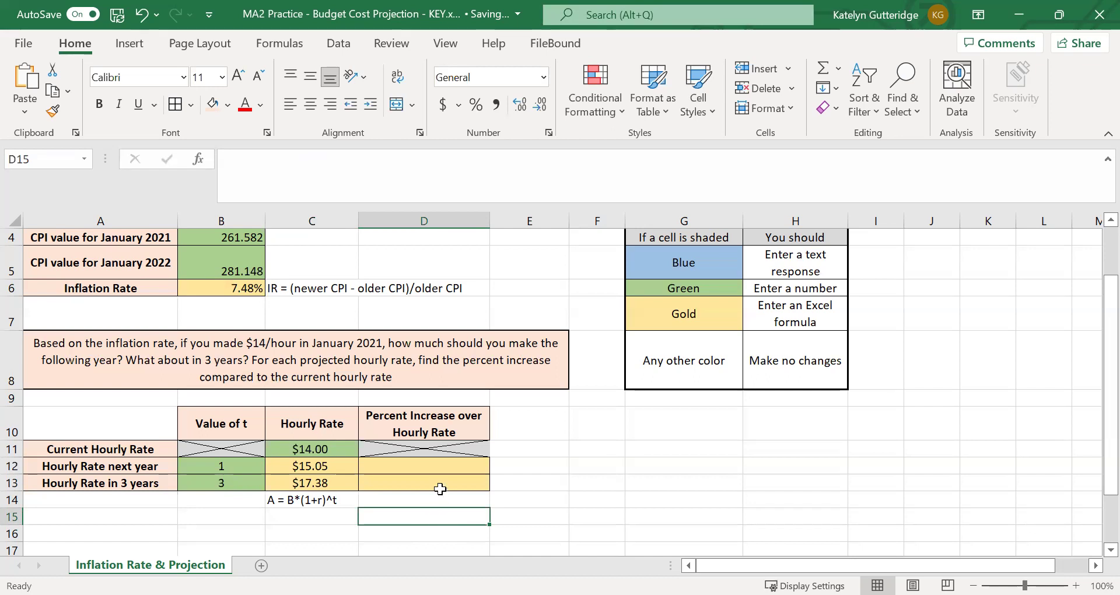
Calculate next year's percent increase over the current hourly rate in D12 with the formula =(C12-C11)/C11
{"action": "left_click", "coordinate": [343, 466]}
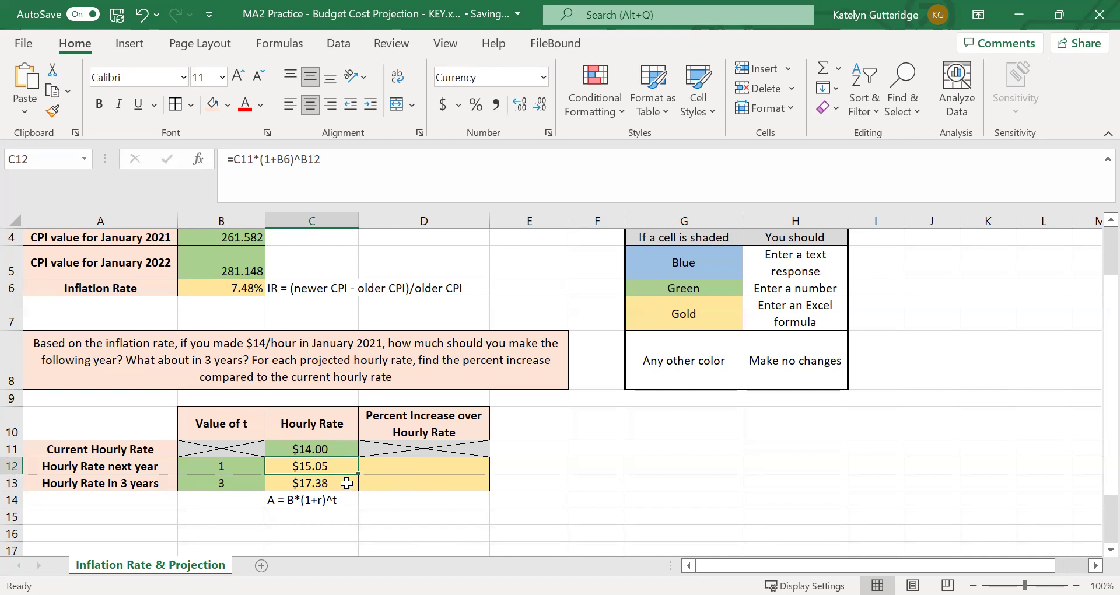
{"action": "left_click", "coordinate": [378, 468]}
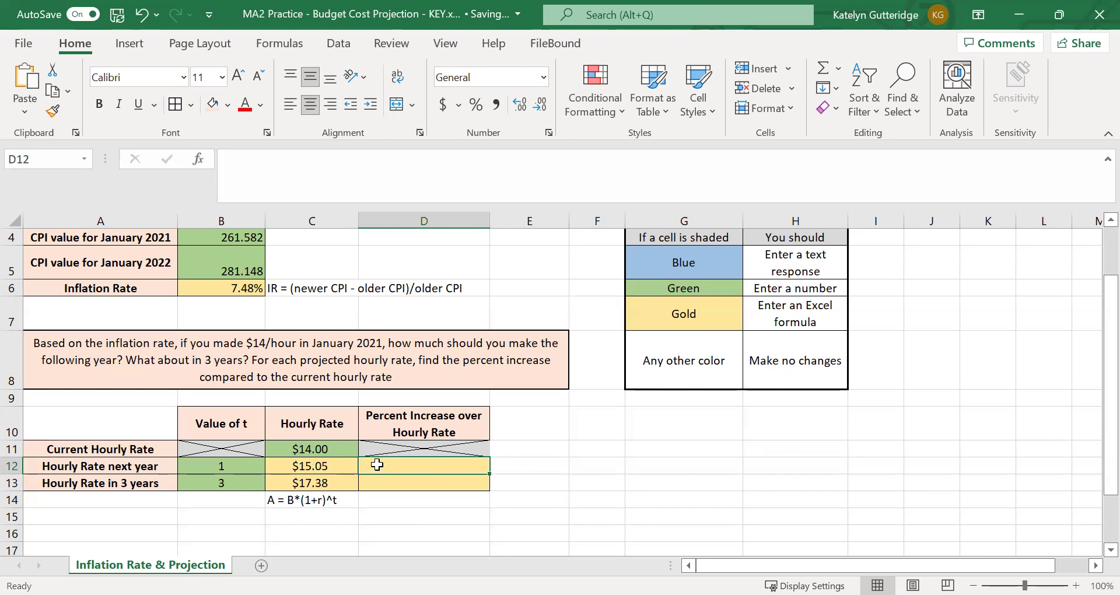
{"action": "type", "text": "="}
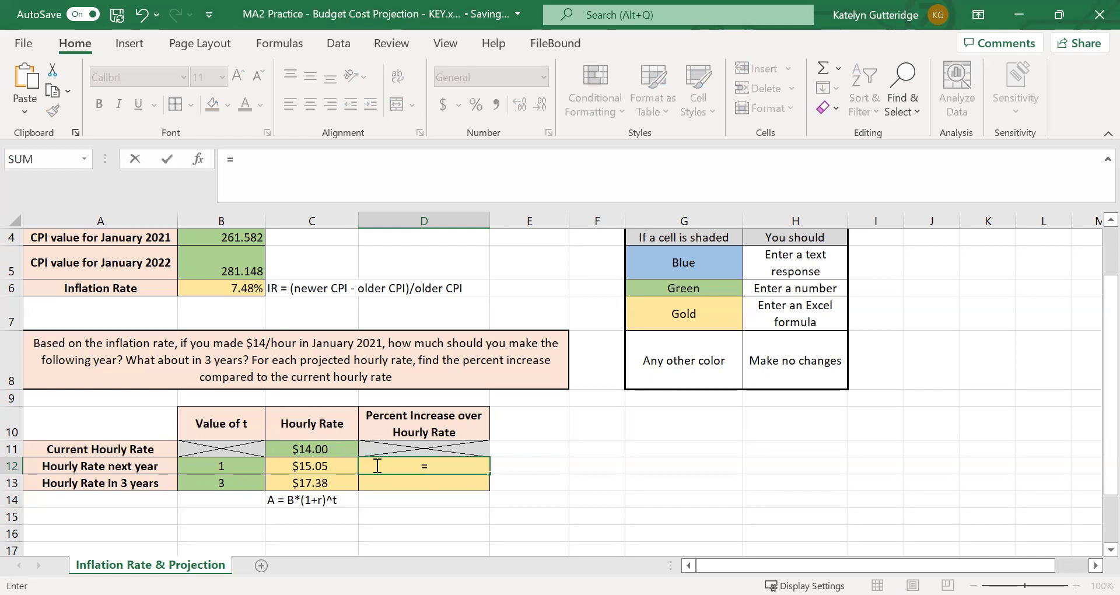
{"action": "type", "text": "("}
{"action": "left_click", "coordinate": [337, 472]}
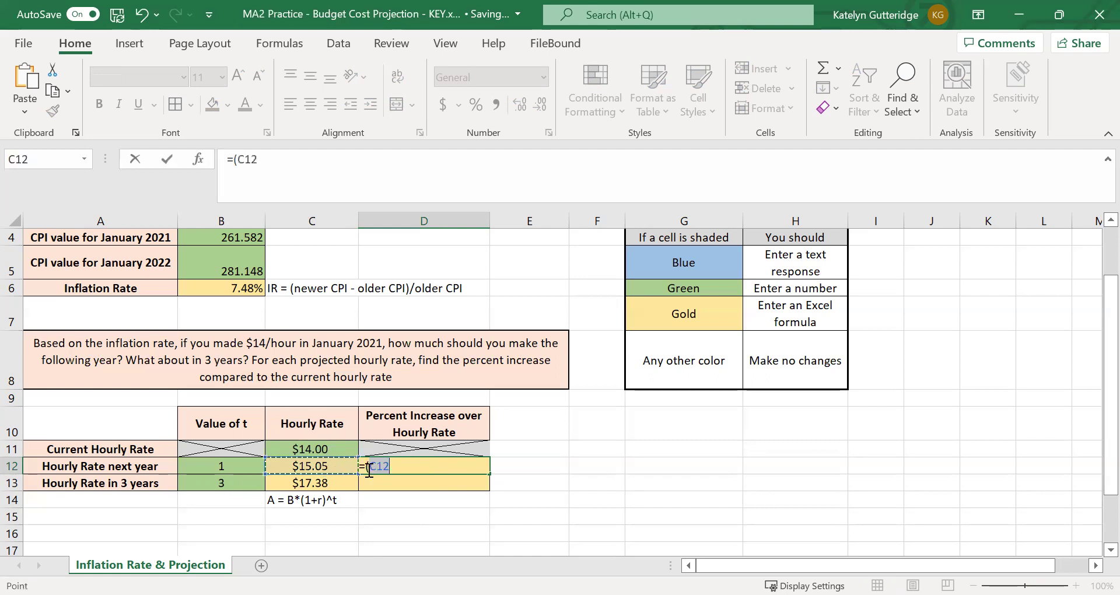
{"action": "type", "text": "-"}
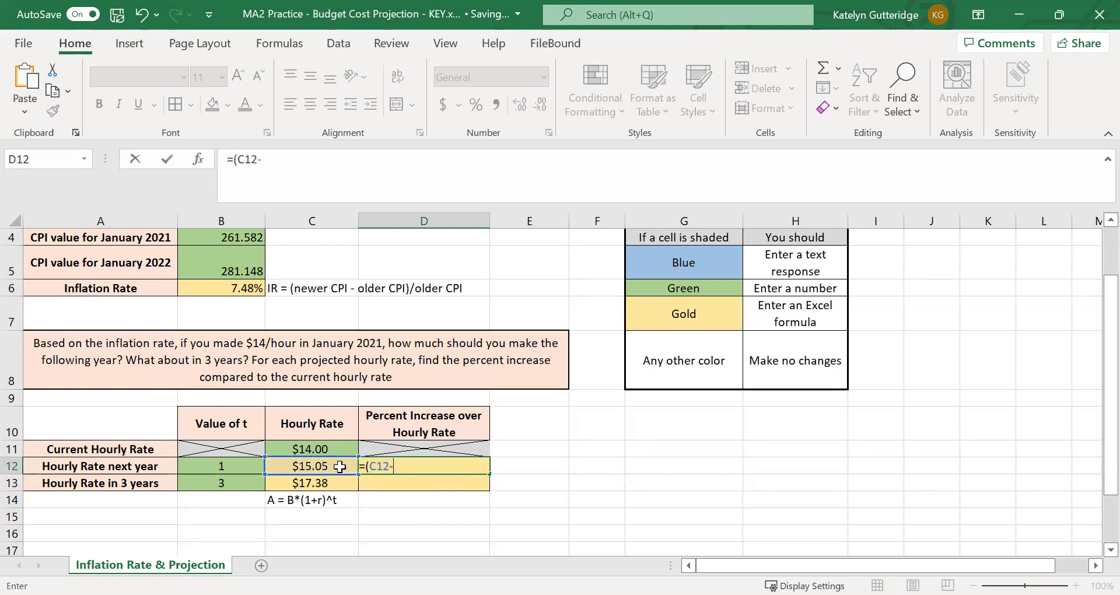
{"action": "left_click", "coordinate": [332, 451]}
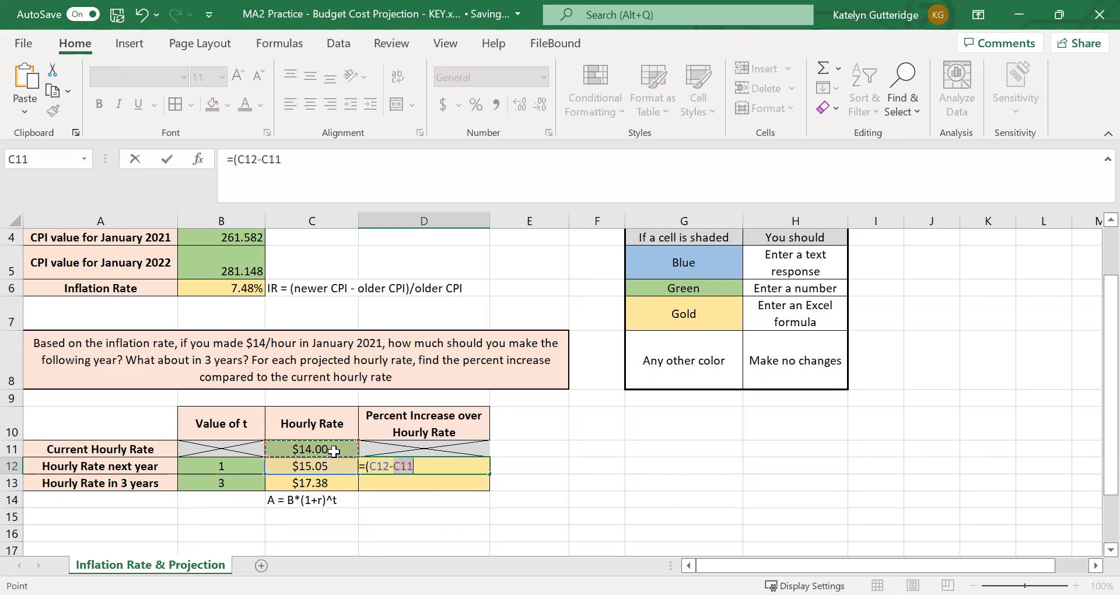
{"action": "type", "text": ")/"}
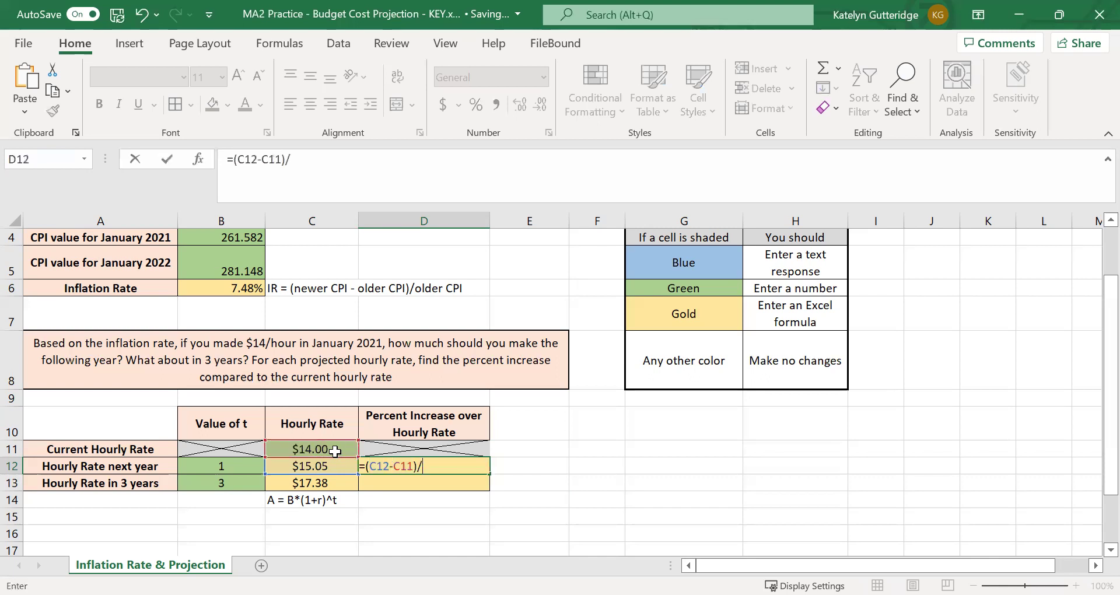
{"action": "left_click", "coordinate": [335, 451]}
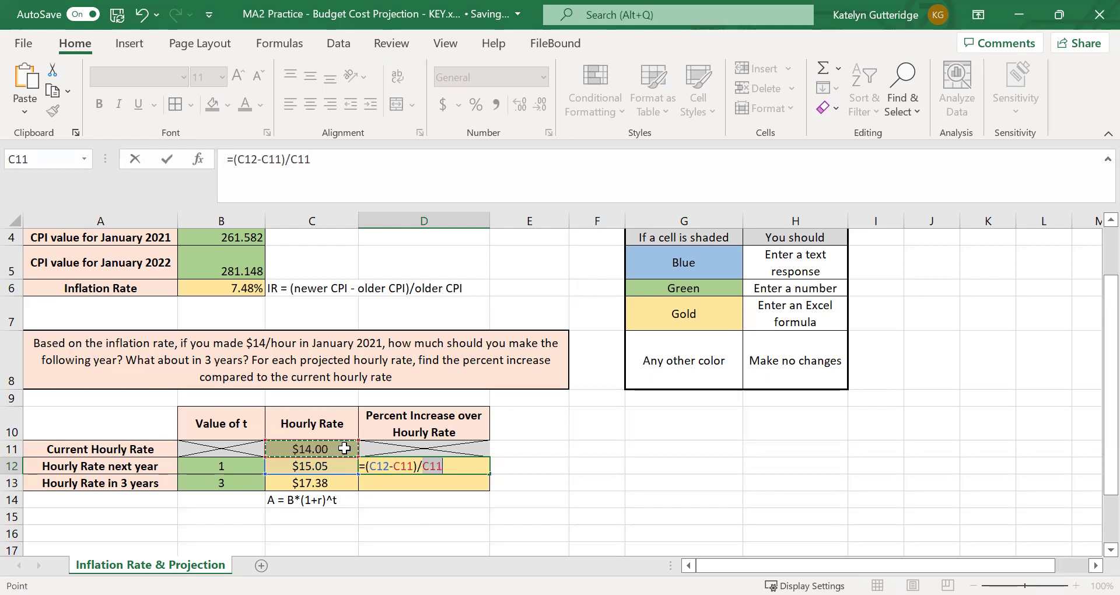
{"action": "key", "text": "Return"}
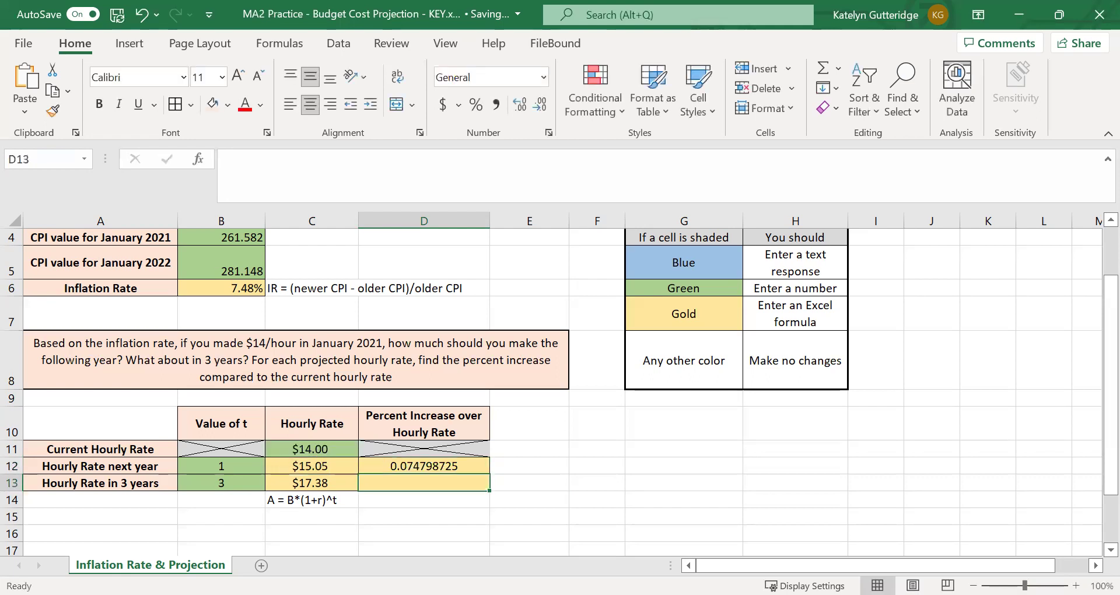
Format next year's percent increase in D12 as Percentage
{"action": "left_click", "coordinate": [419, 462]}
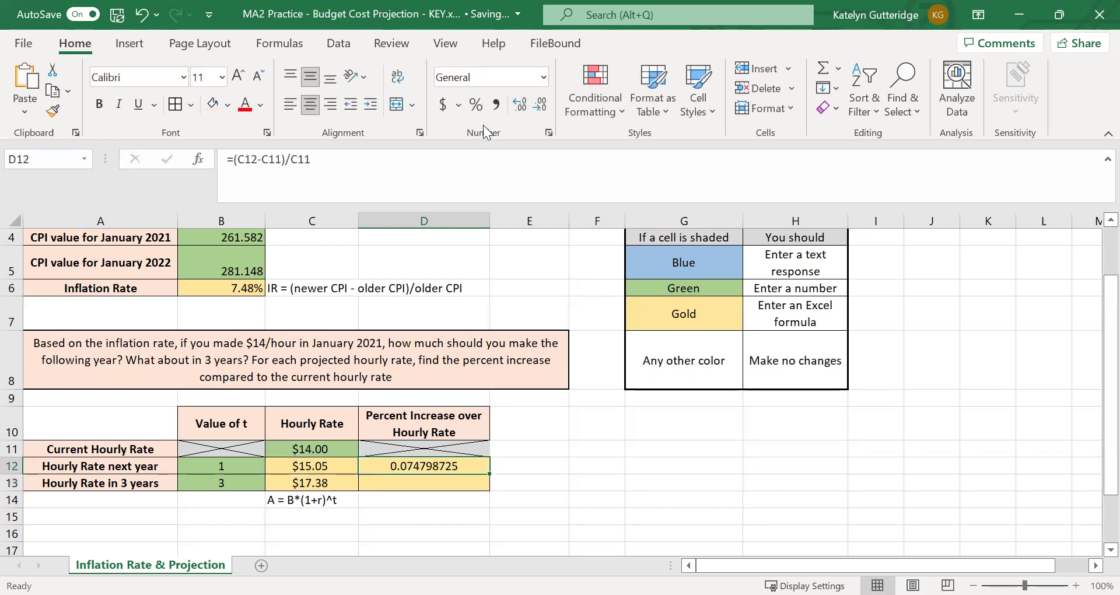
{"action": "left_click", "coordinate": [543, 76]}
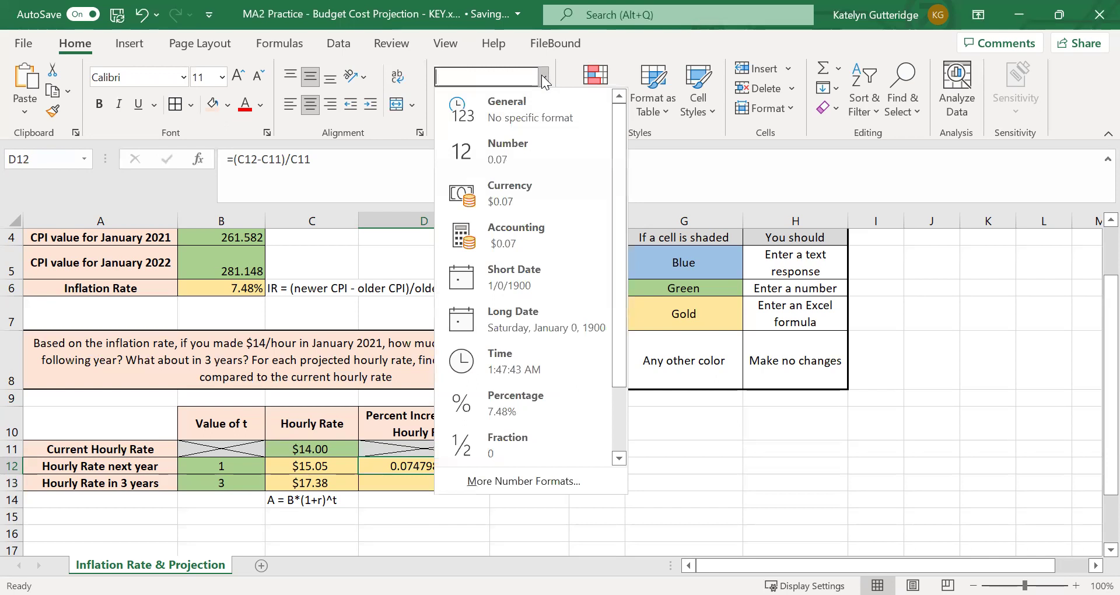
{"action": "left_click", "coordinate": [519, 413]}
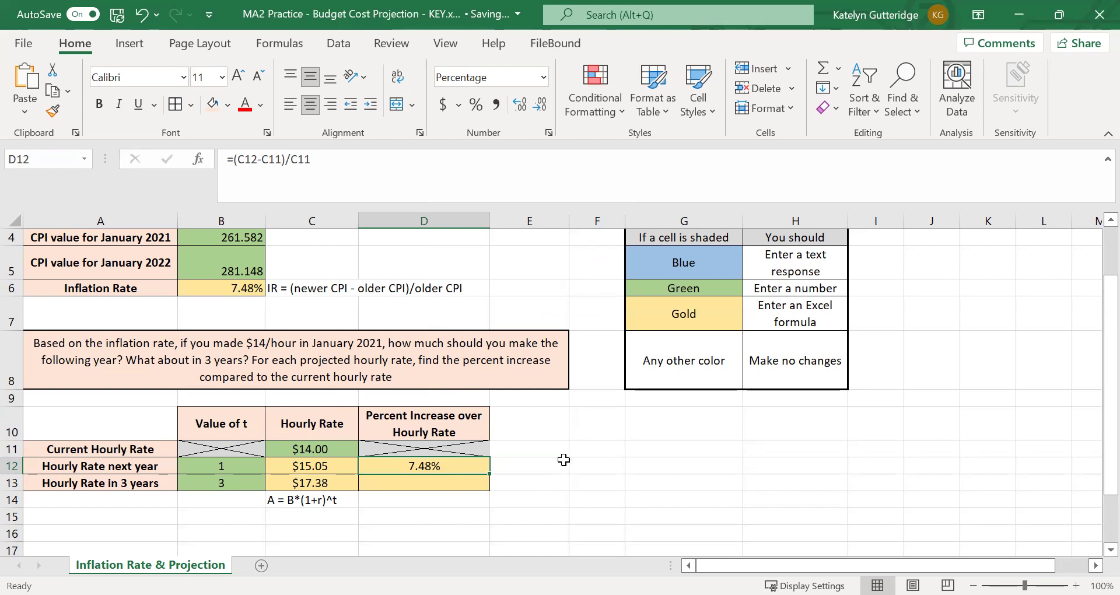
Calculate the three-year percent increase over the current hourly rate in D13 with the formula =(C13-C11)/C11
{"action": "left_click", "coordinate": [437, 481]}
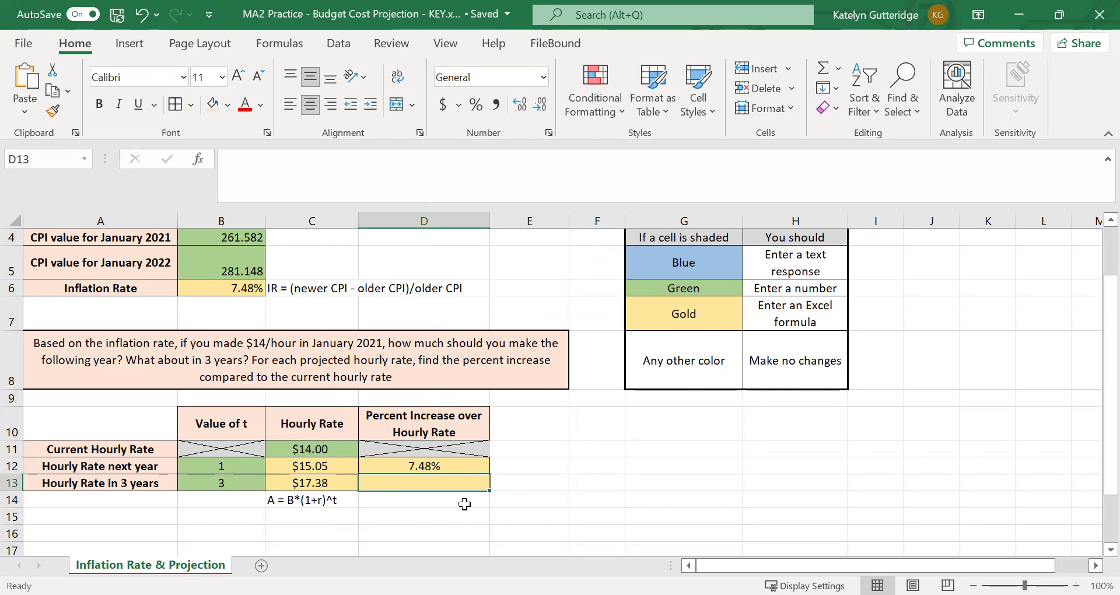
{"action": "type", "text": "=("}
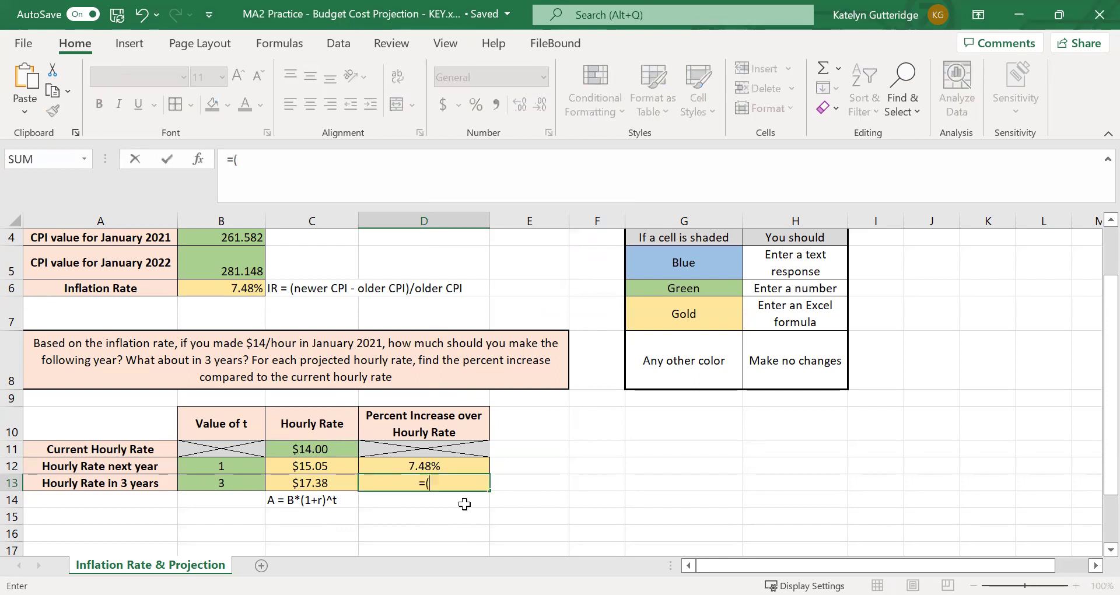
{"action": "left_click", "coordinate": [346, 483]}
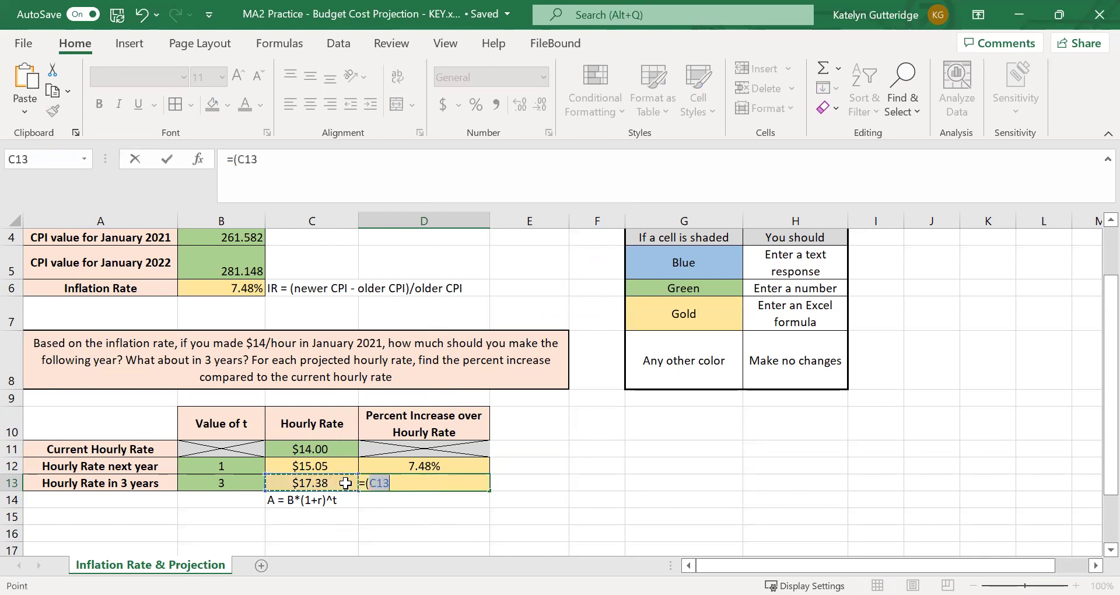
{"action": "type", "text": "-"}
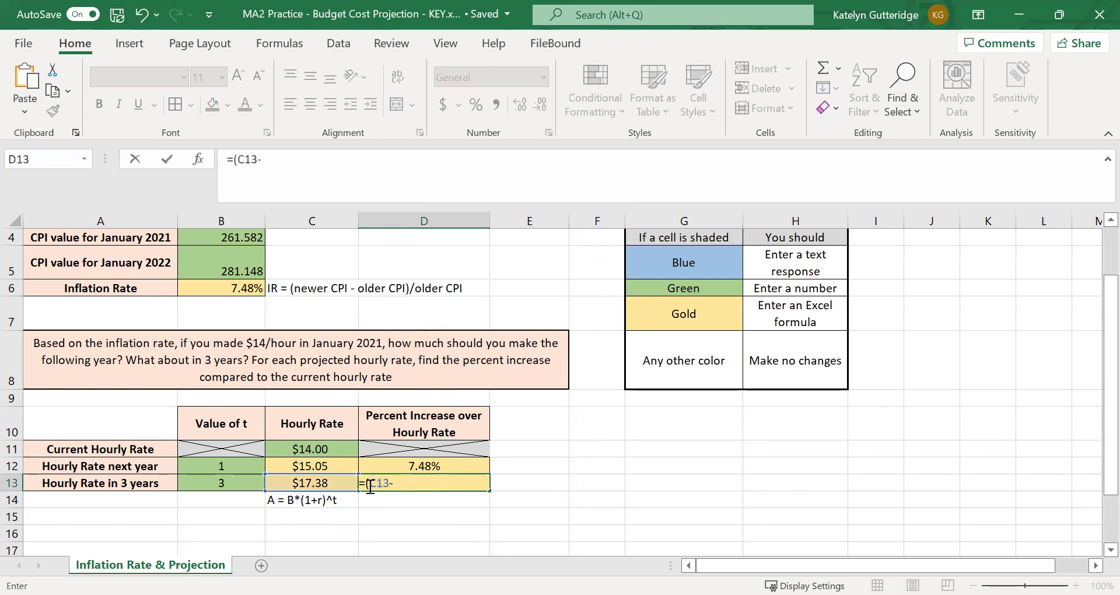
{"action": "left_click", "coordinate": [332, 448]}
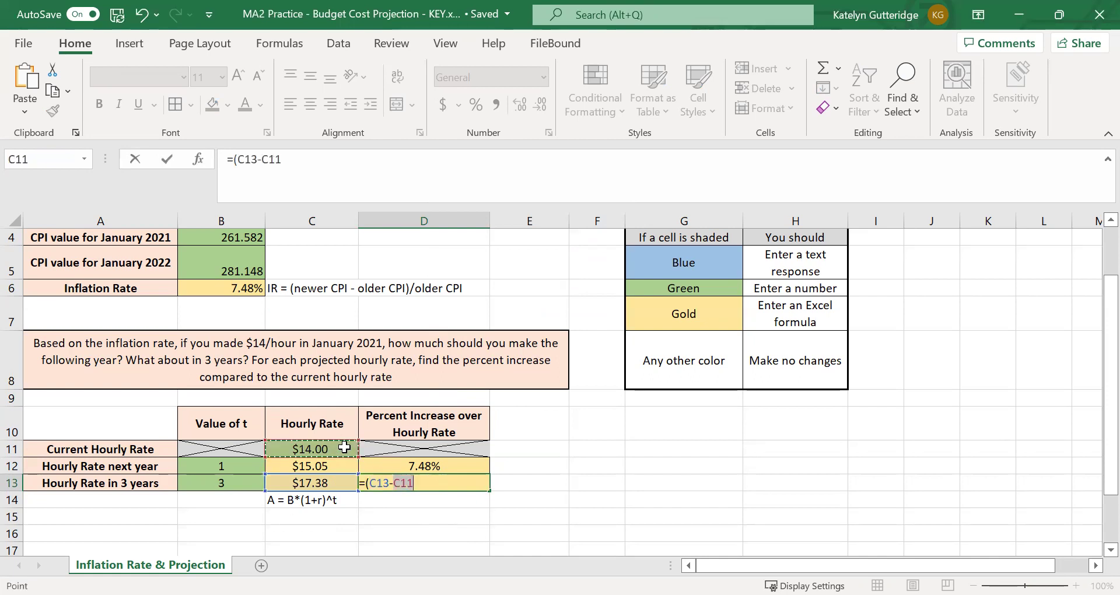
{"action": "type", "text": ")/"}
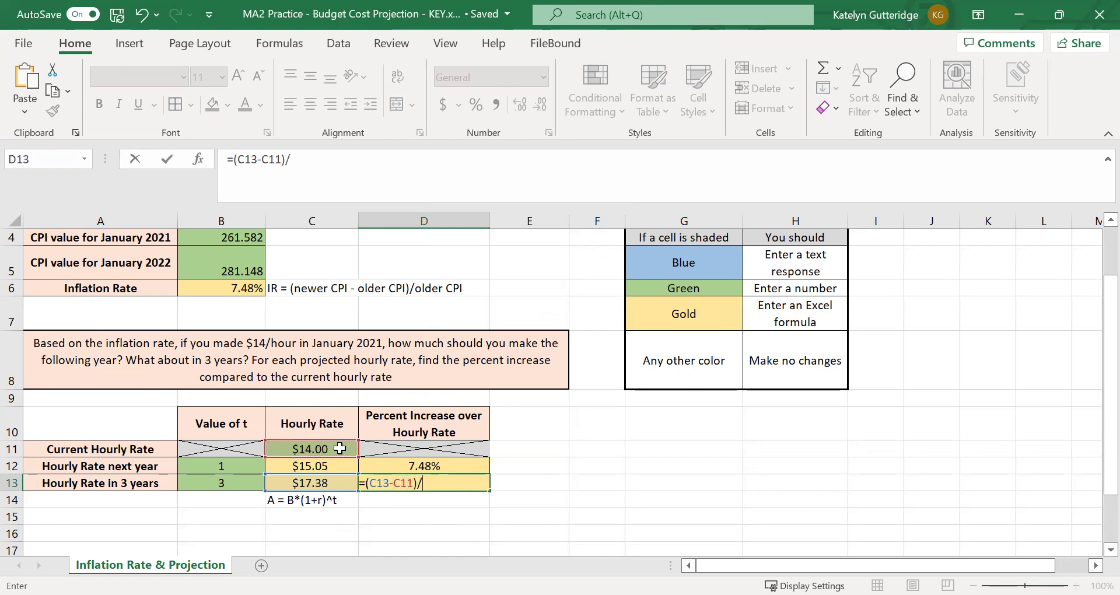
{"action": "left_click", "coordinate": [340, 448]}
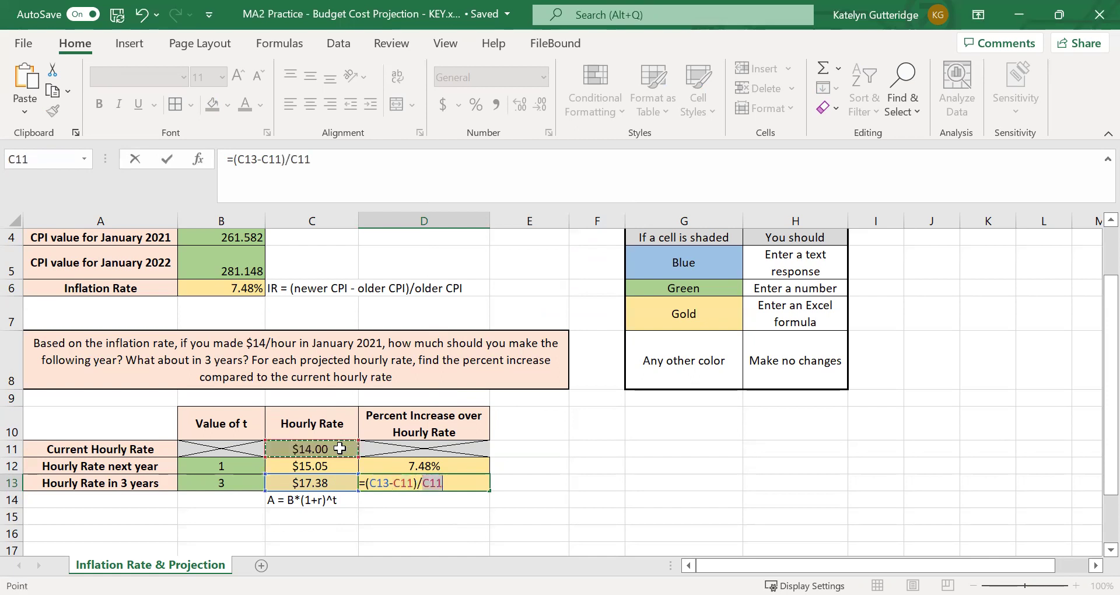
{"action": "key", "text": "Return"}
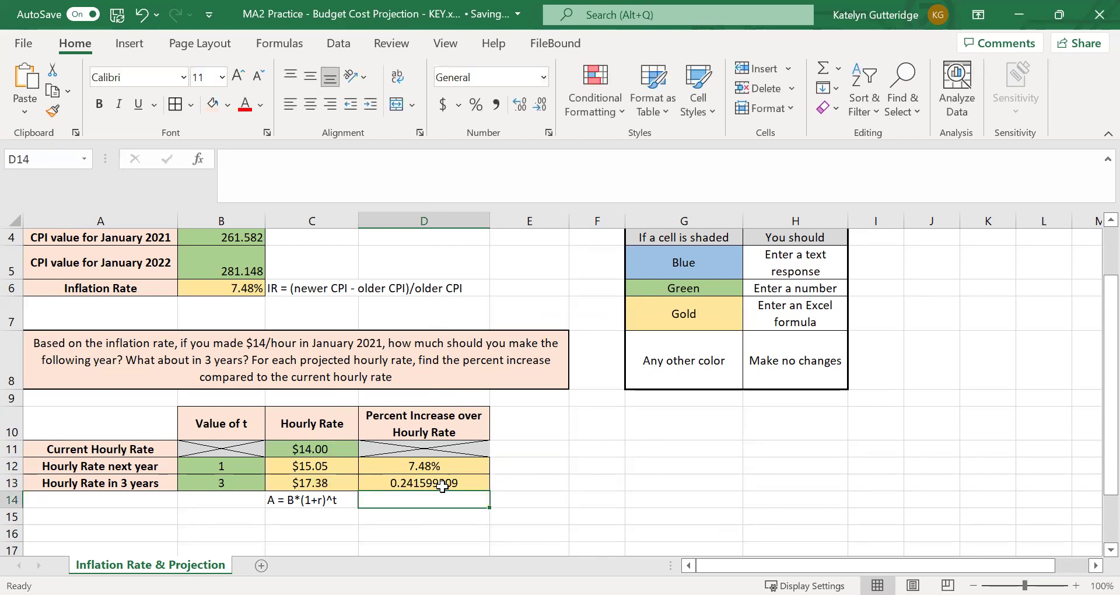
Format the three-year percent increase in D13 as Percentage
{"action": "left_click", "coordinate": [442, 484]}
{"action": "left_click", "coordinate": [543, 76]}
{"action": "left_click", "coordinate": [533, 406]}
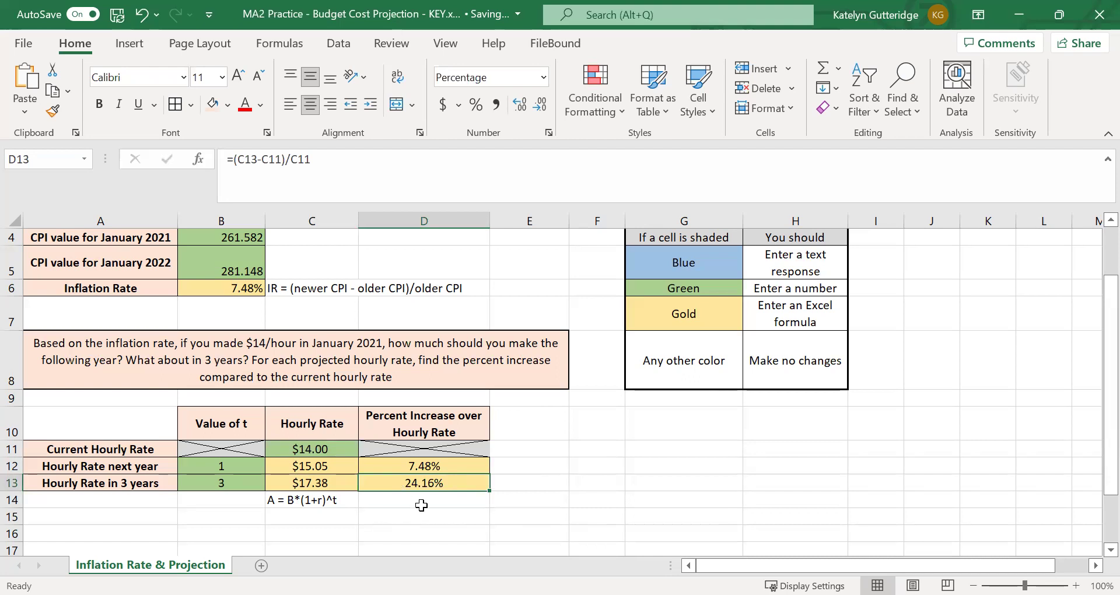